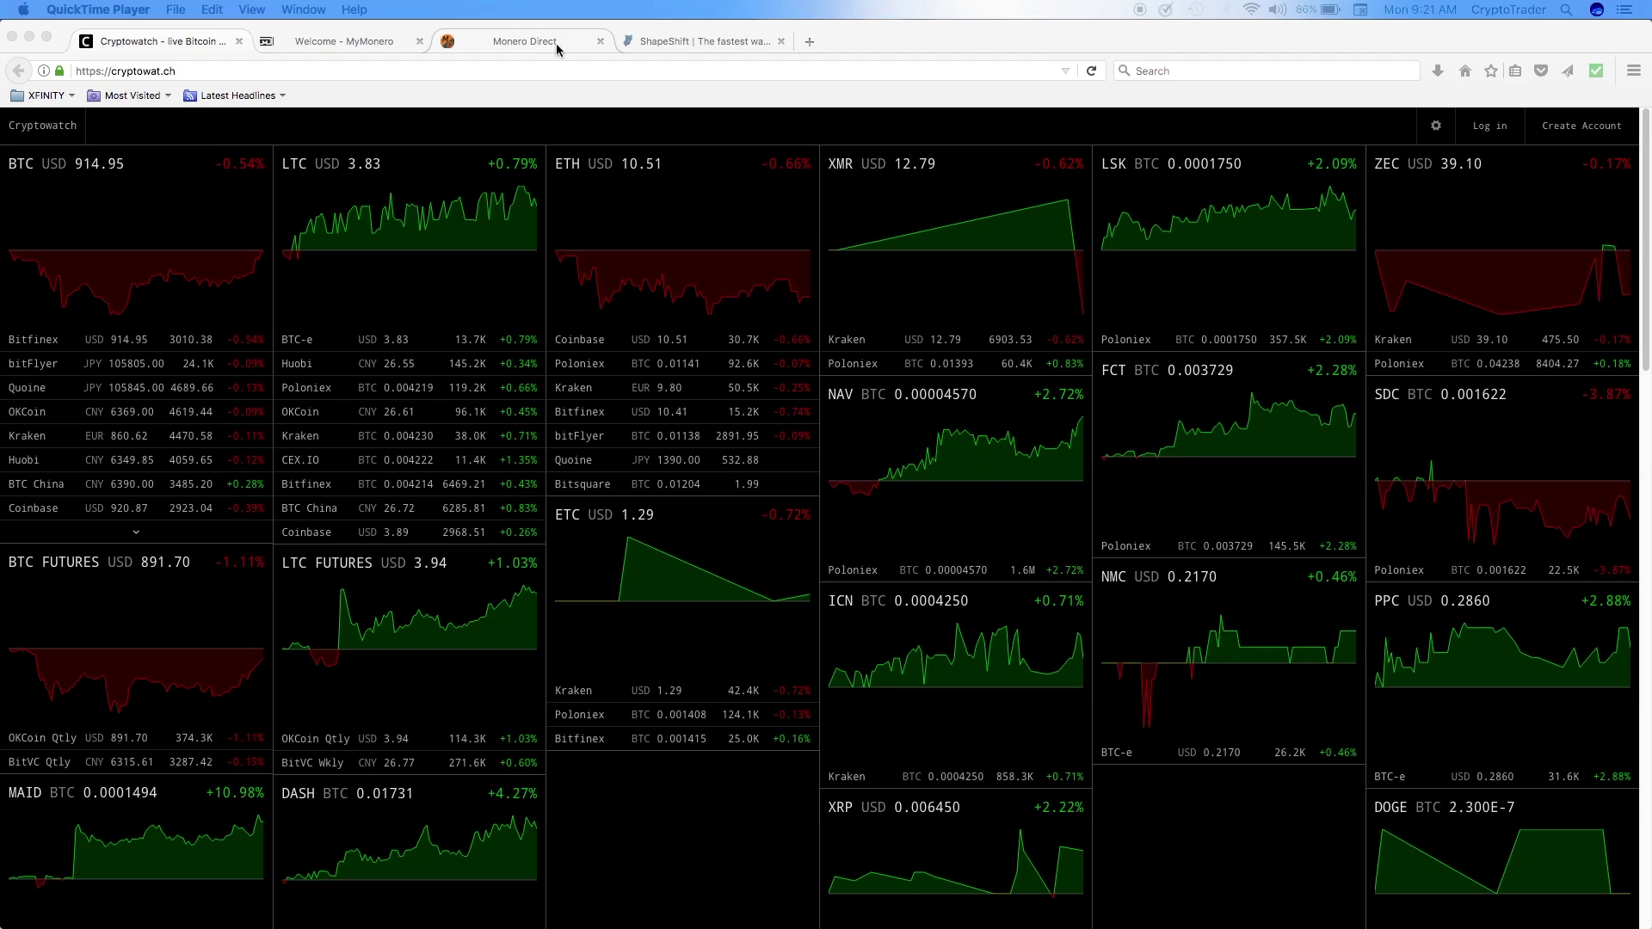
# Create a new MyMonero account and select its thirteen-word private login key
pyautogui.click(355, 43)
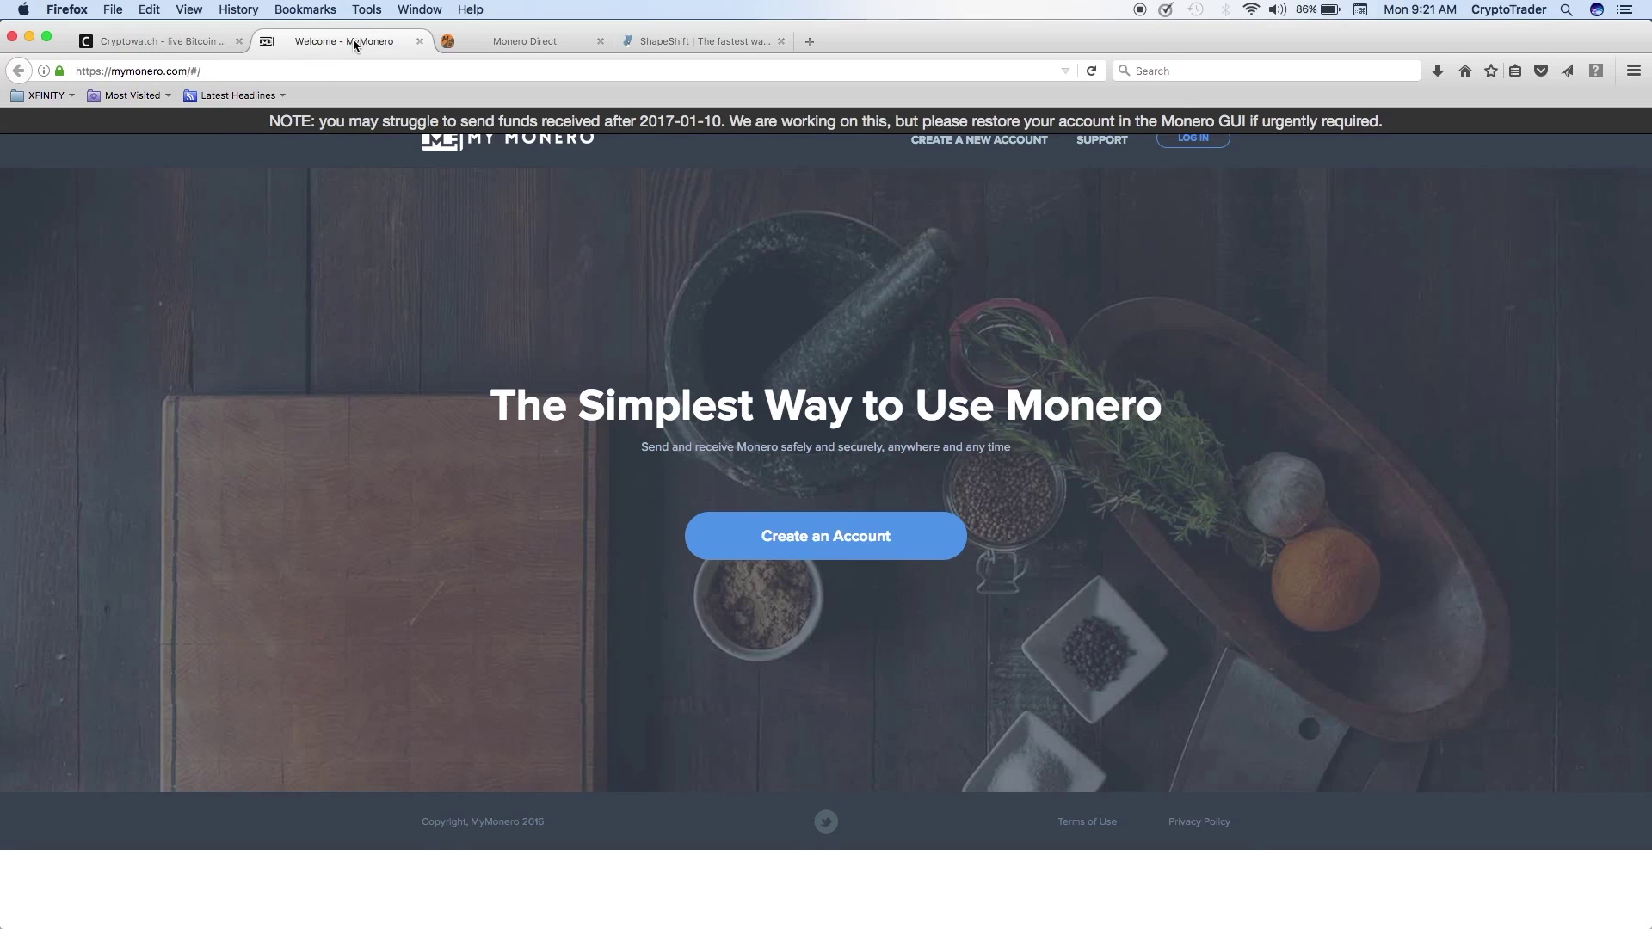
pyautogui.click(823, 539)
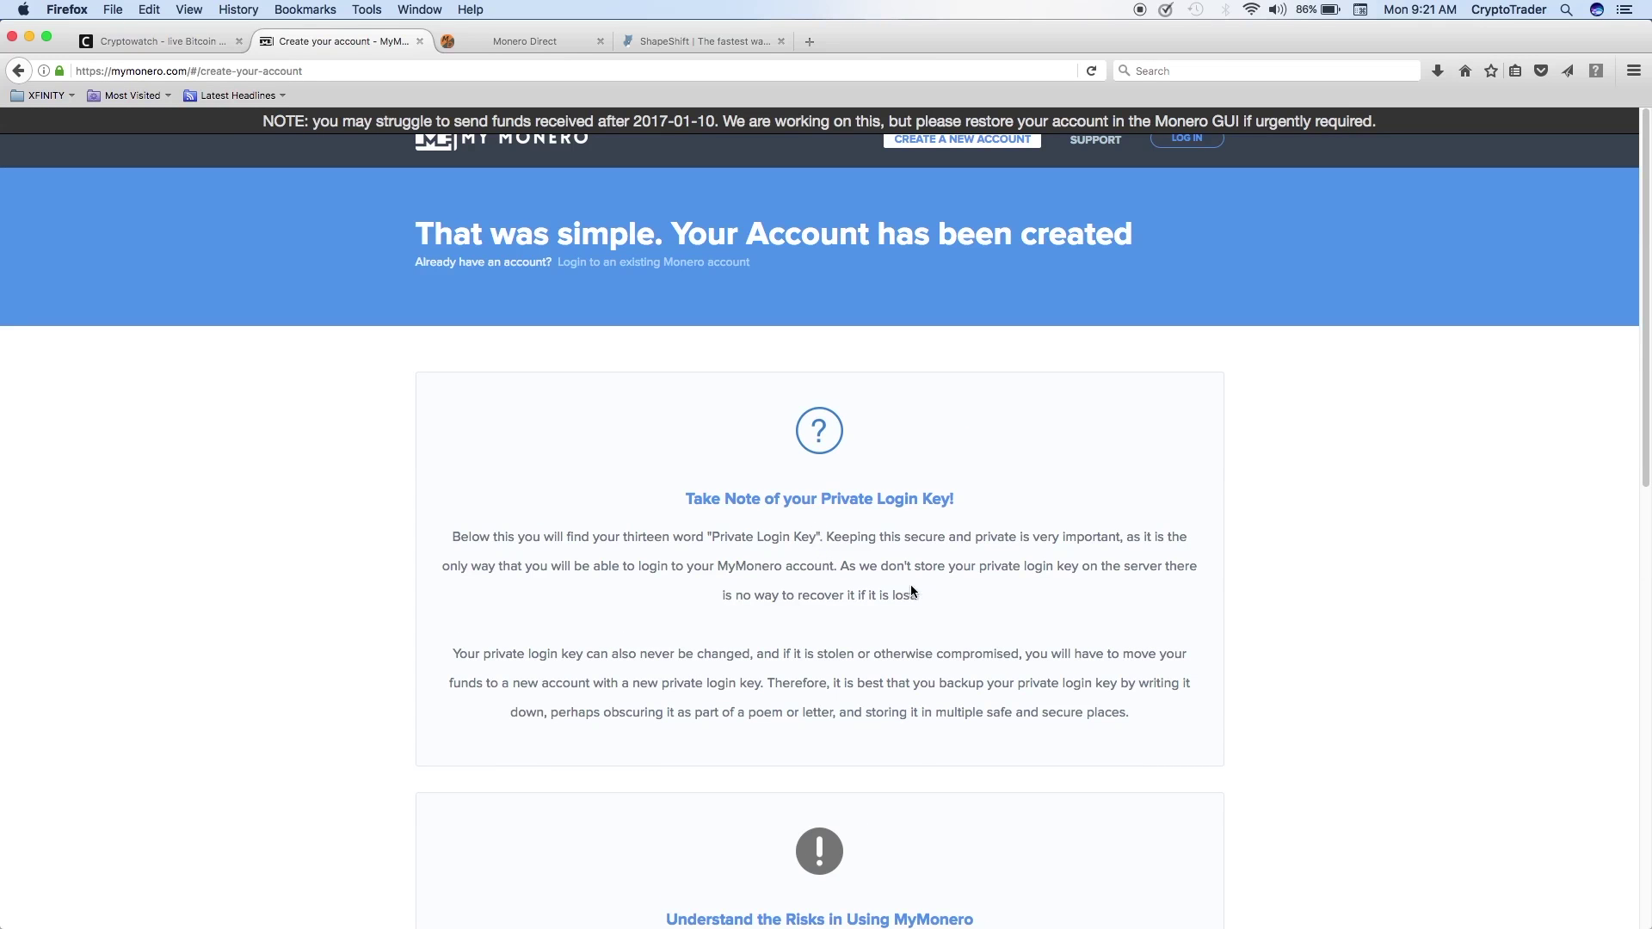
pyautogui.scroll(-1, 910, 589)
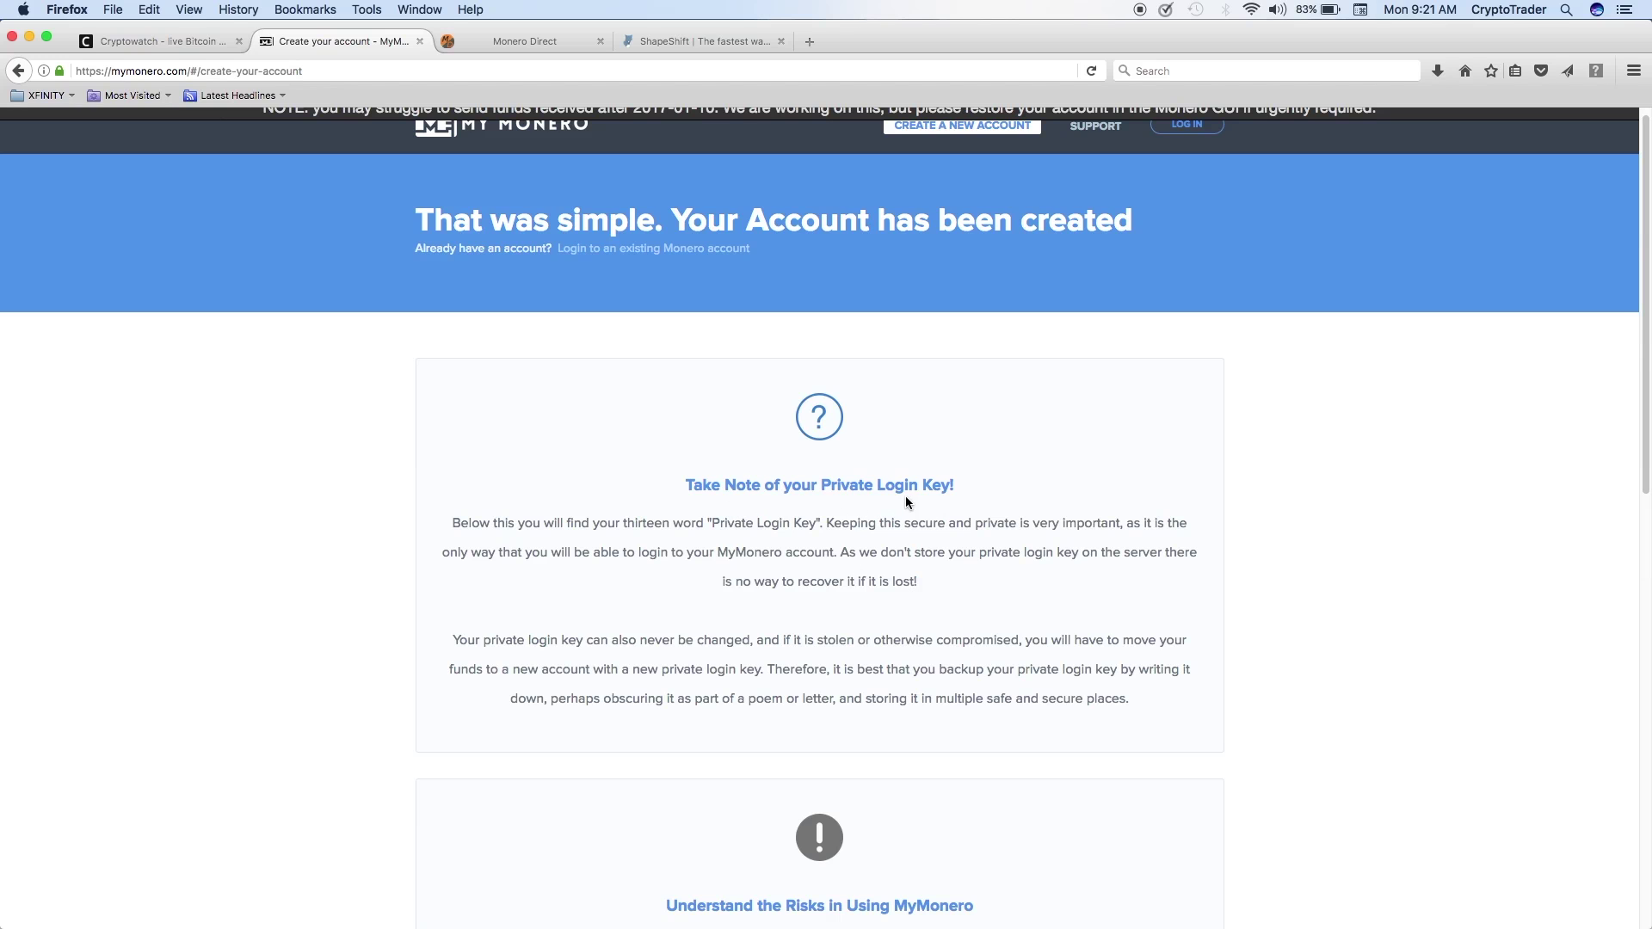
pyautogui.scroll(-5, 963, 668)
pyautogui.scroll(-8, 962, 667)
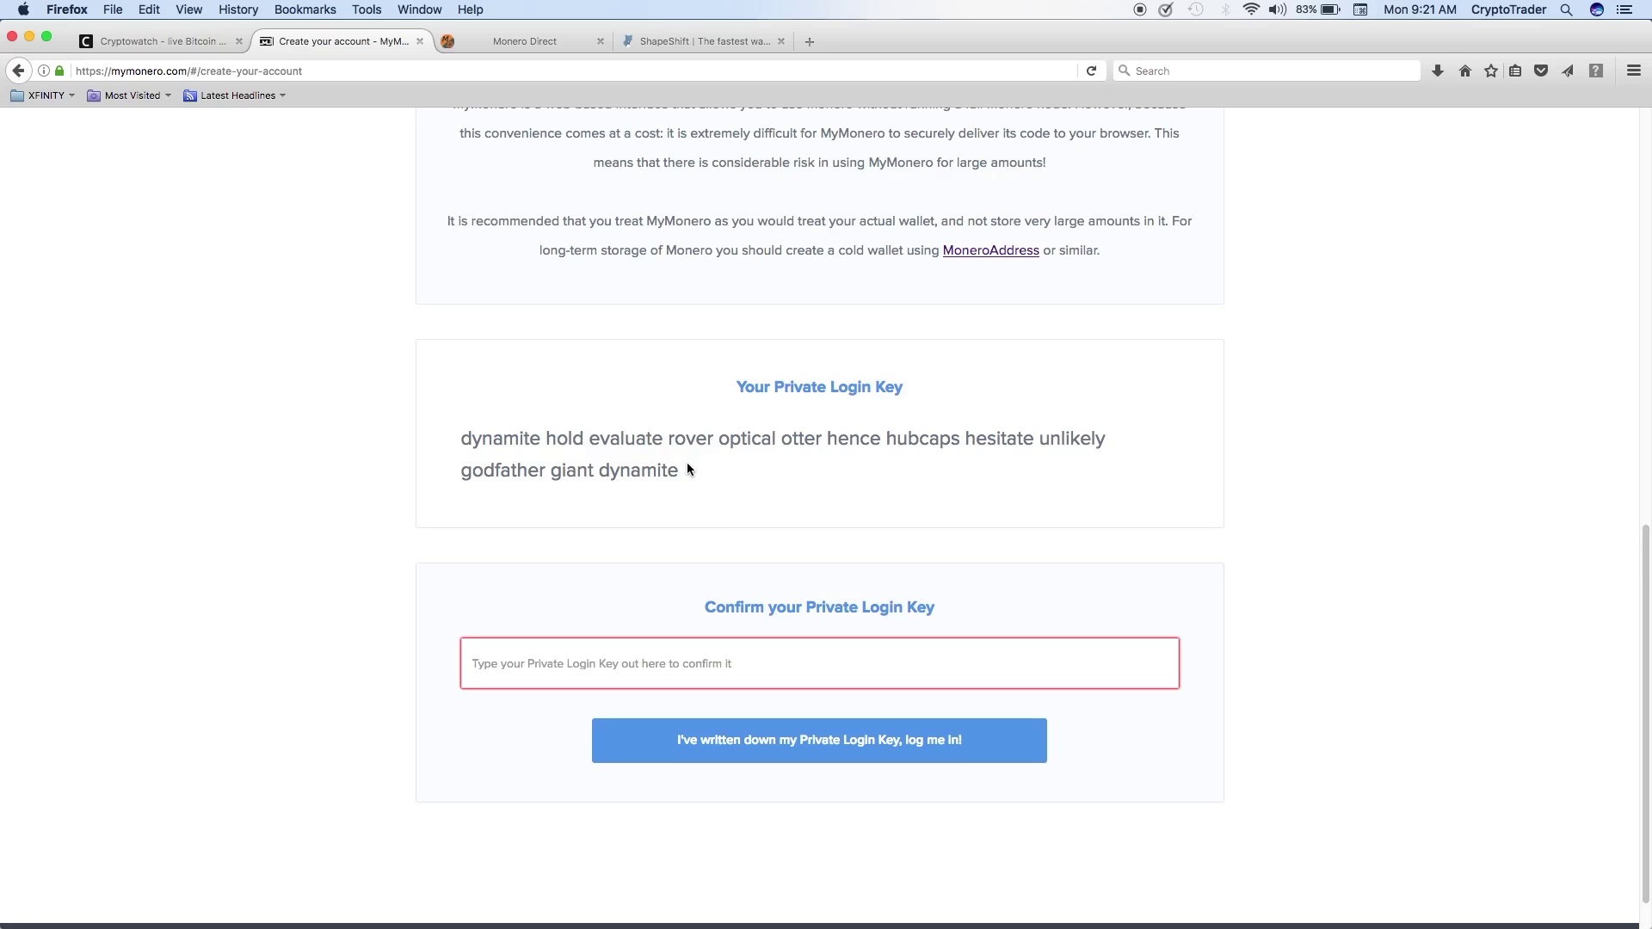
pyautogui.moveTo(461, 437); pyautogui.dragTo(1194, 525)
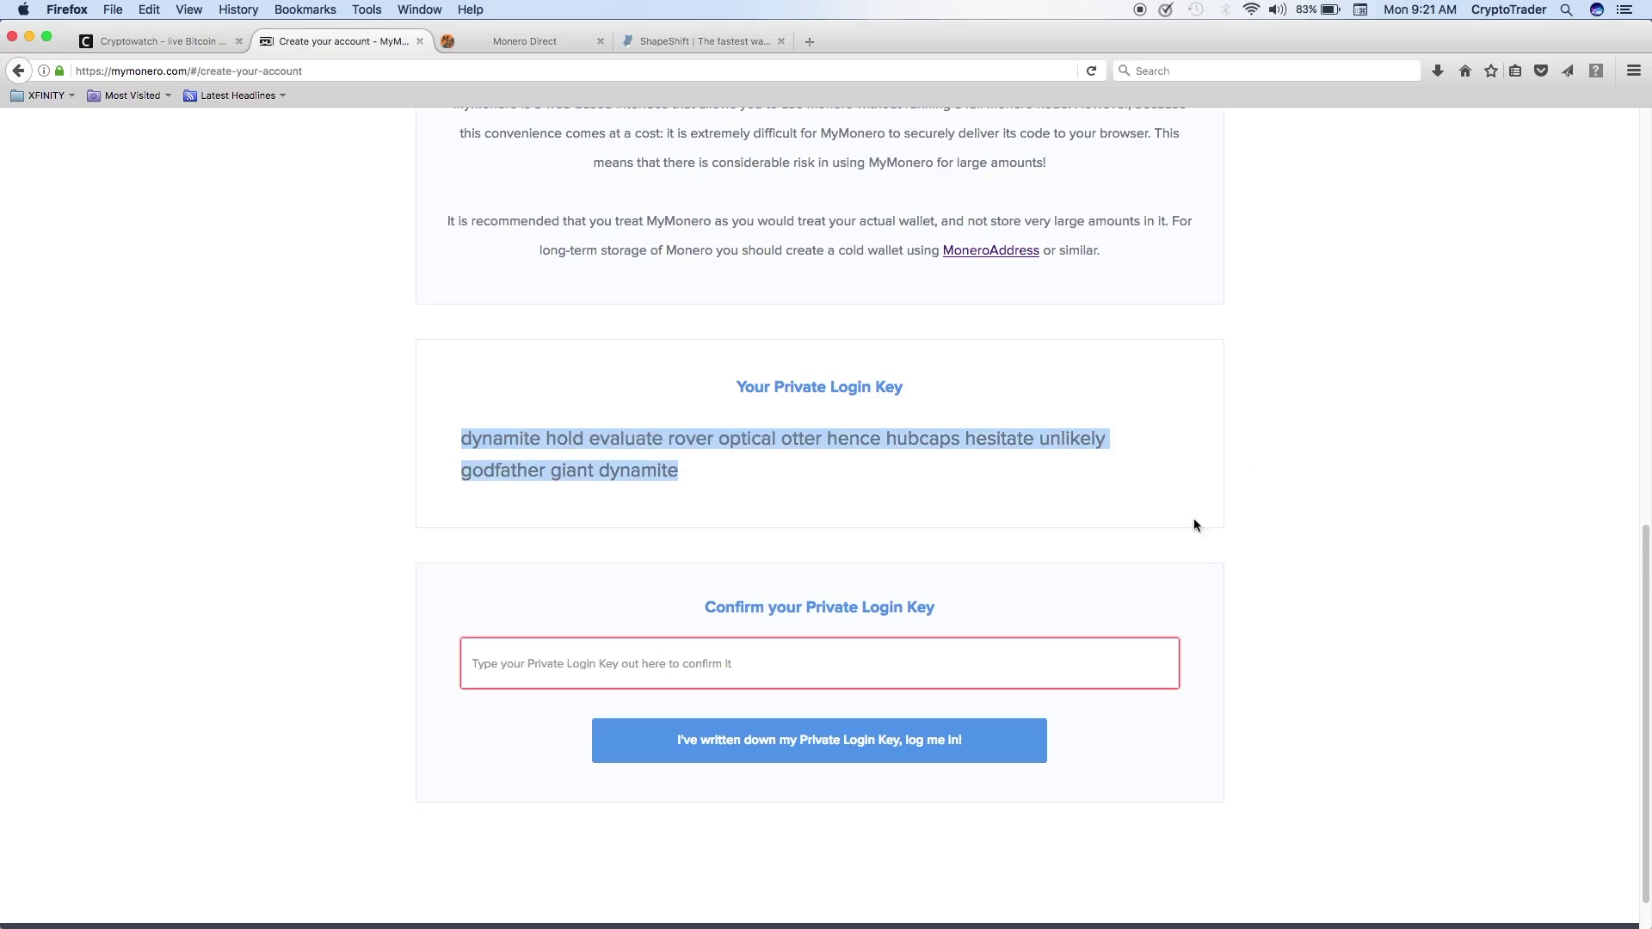
pyautogui.scroll(12, 862, 510)
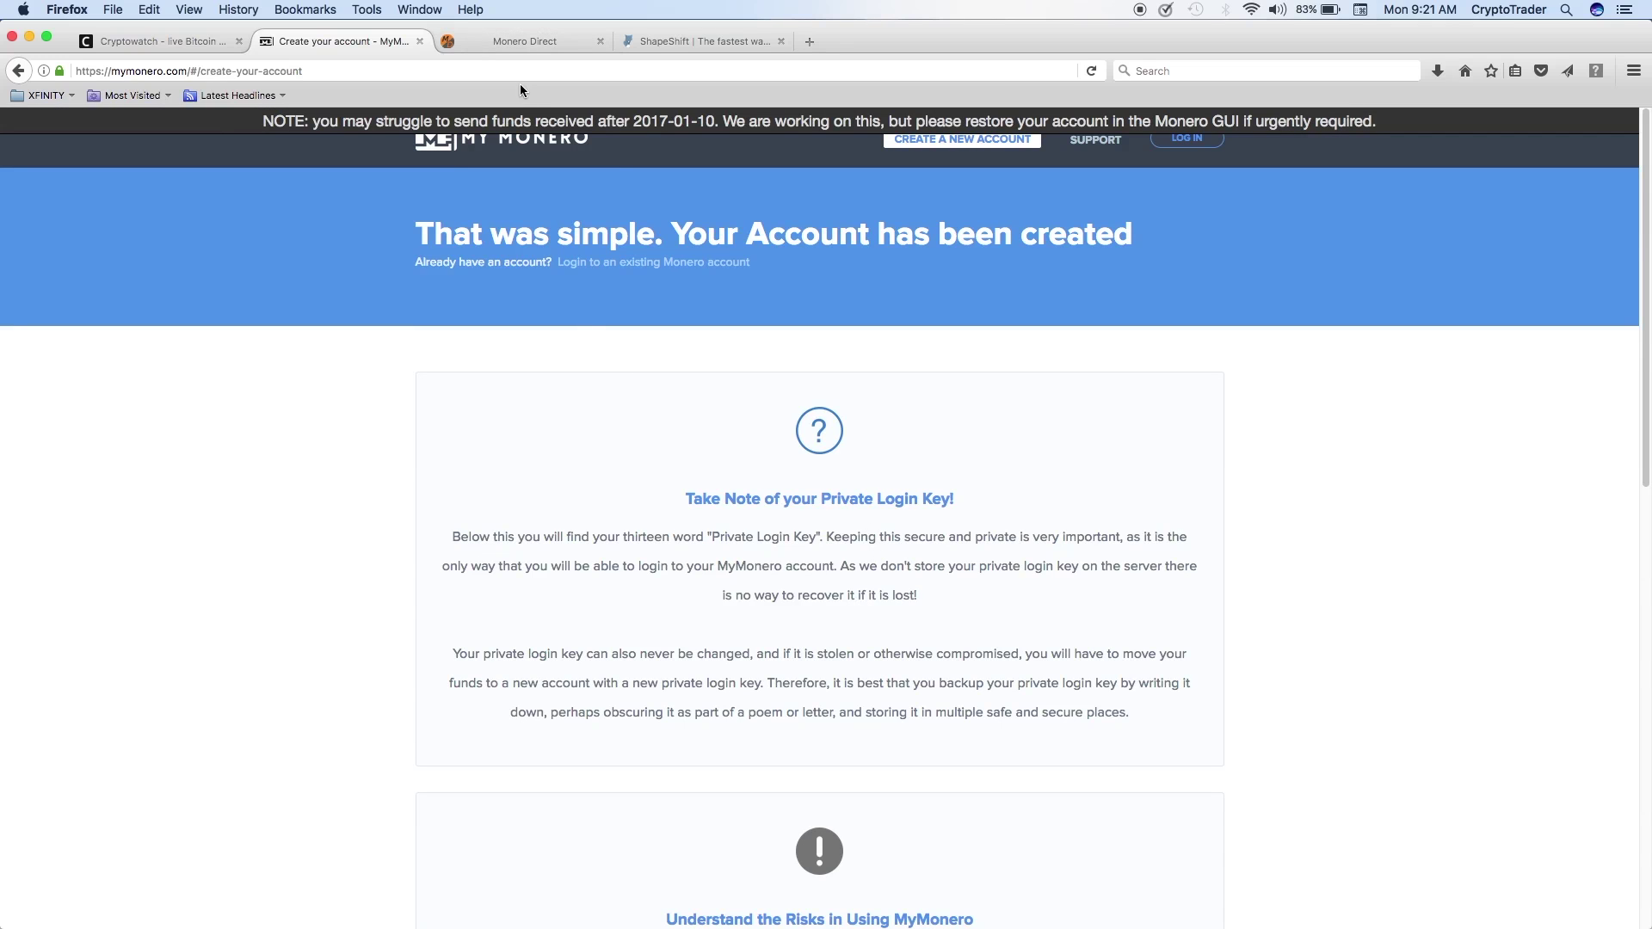
pyautogui.click(534, 44)
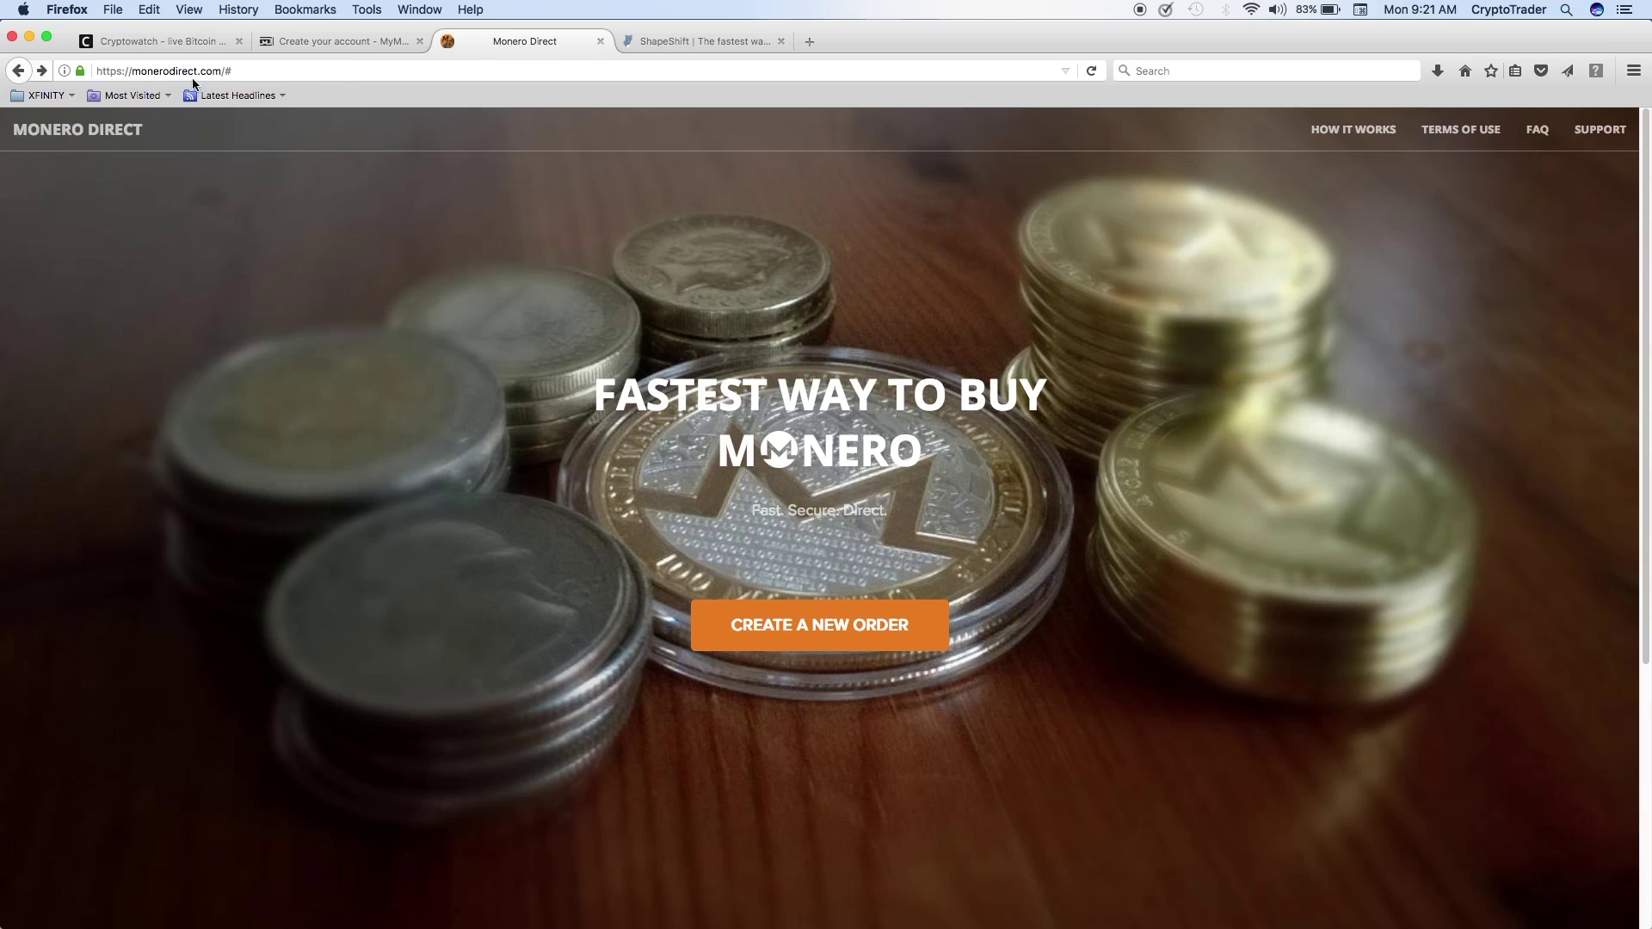
# Start a new Monero Direct purchase order and highlight its purchase limit and XMR price
pyautogui.click(821, 628)
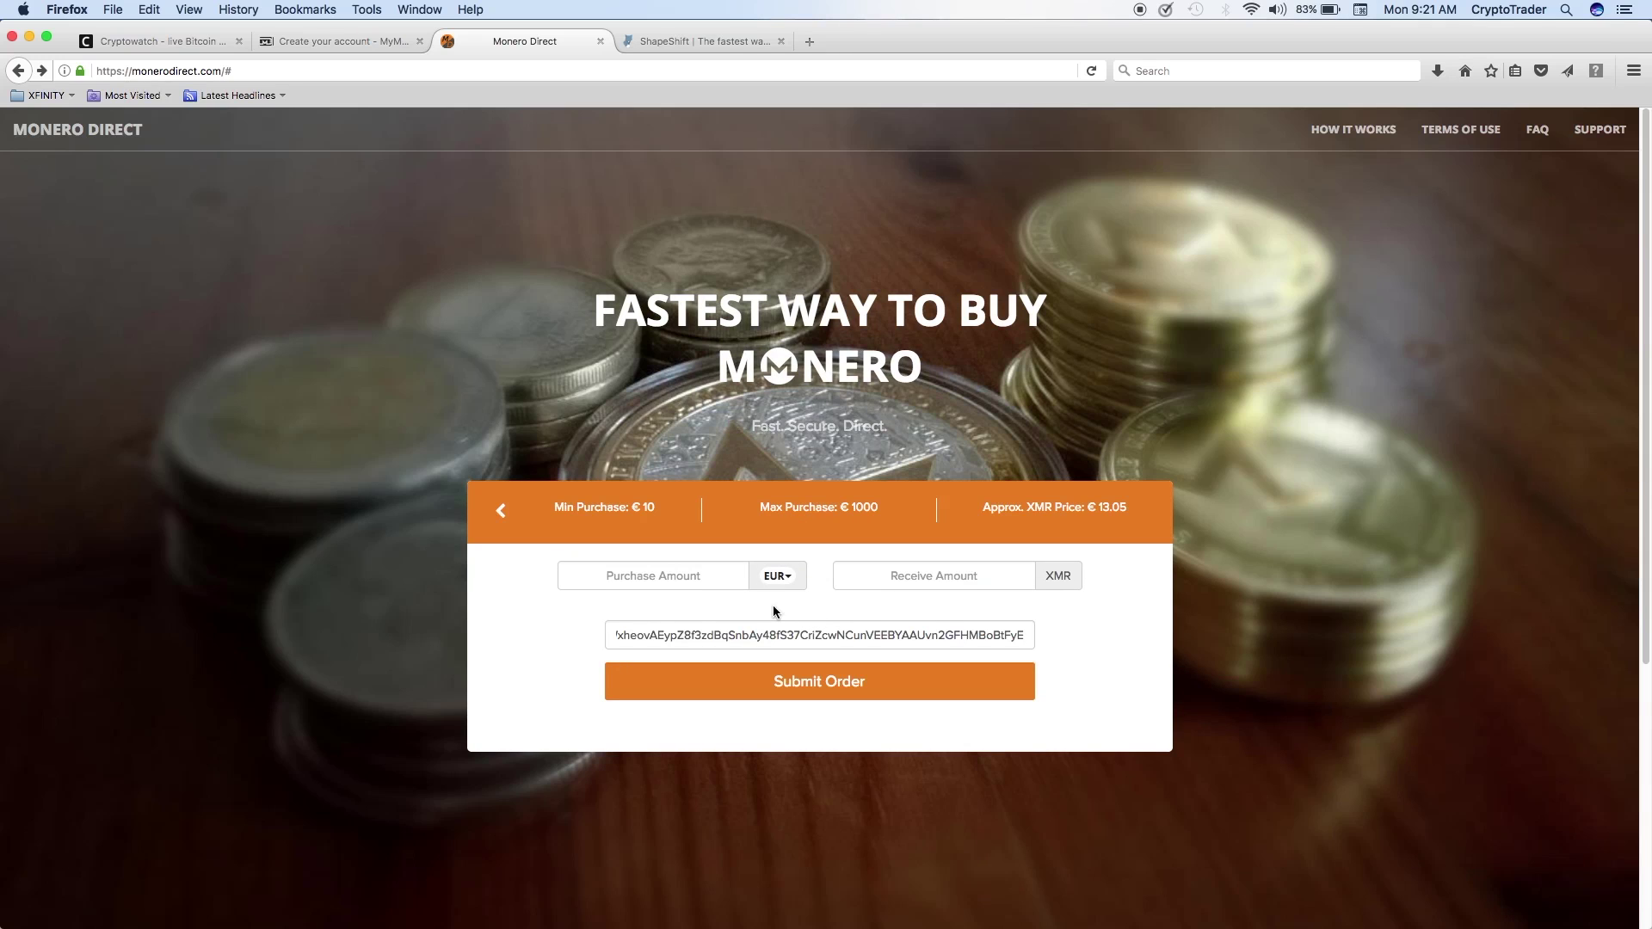
pyautogui.moveTo(555, 508); pyautogui.dragTo(864, 513)
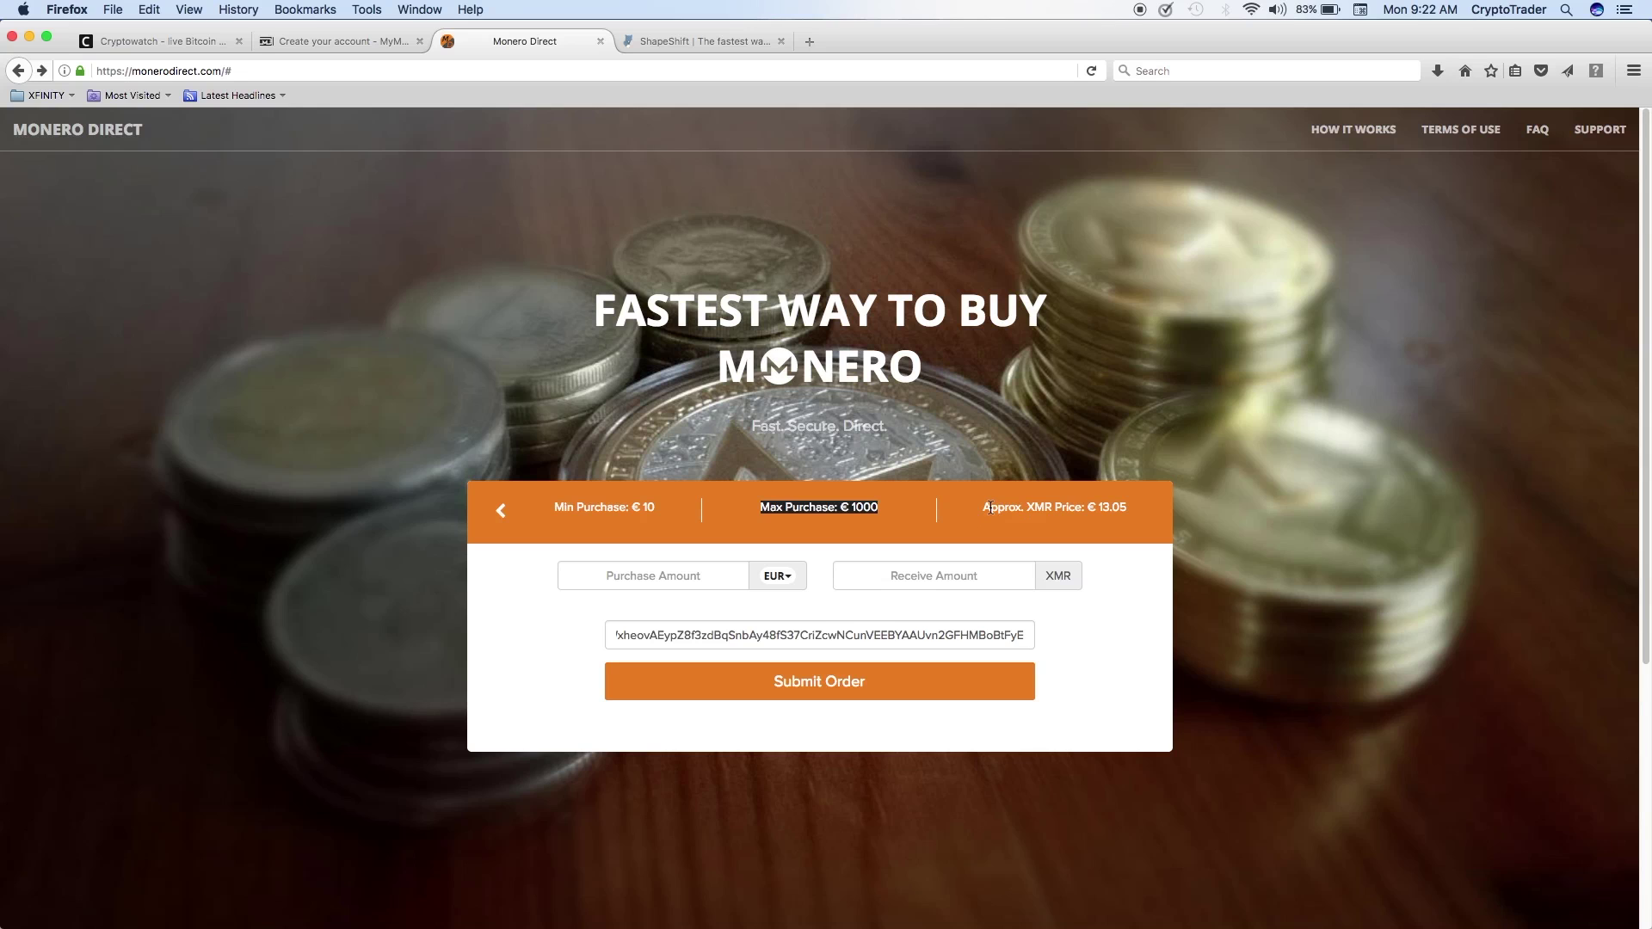
pyautogui.moveTo(1092, 507); pyautogui.dragTo(1098, 507)
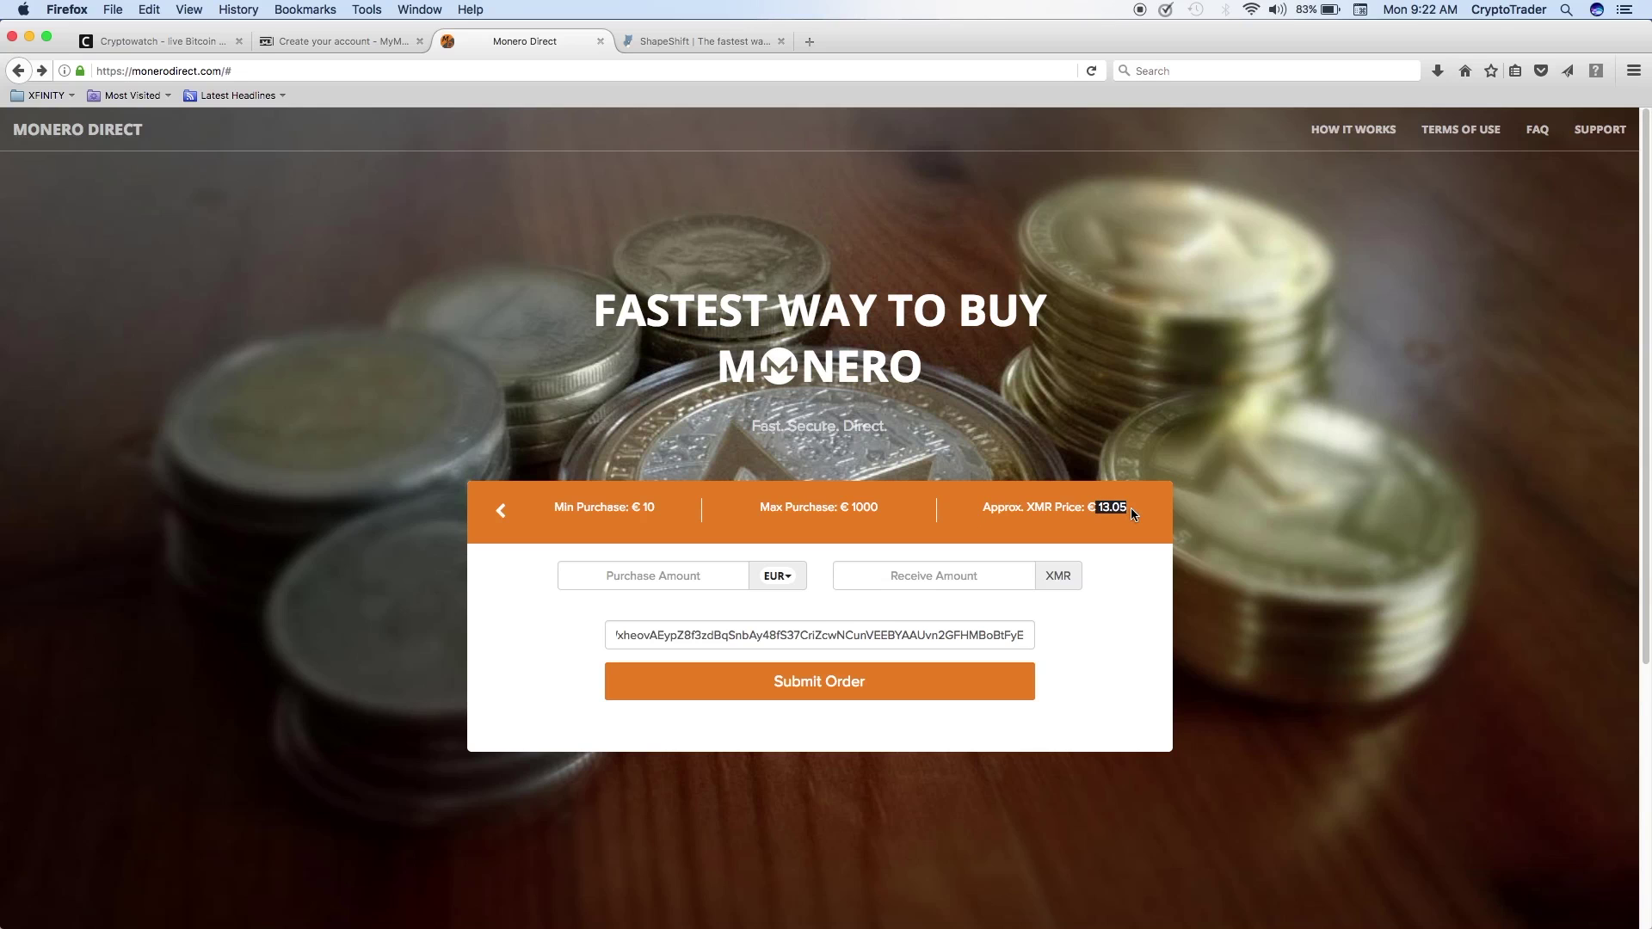
# Change the purchase currency to USD and compare the $13.71 price against Cryptowatch
pyautogui.click(788, 579)
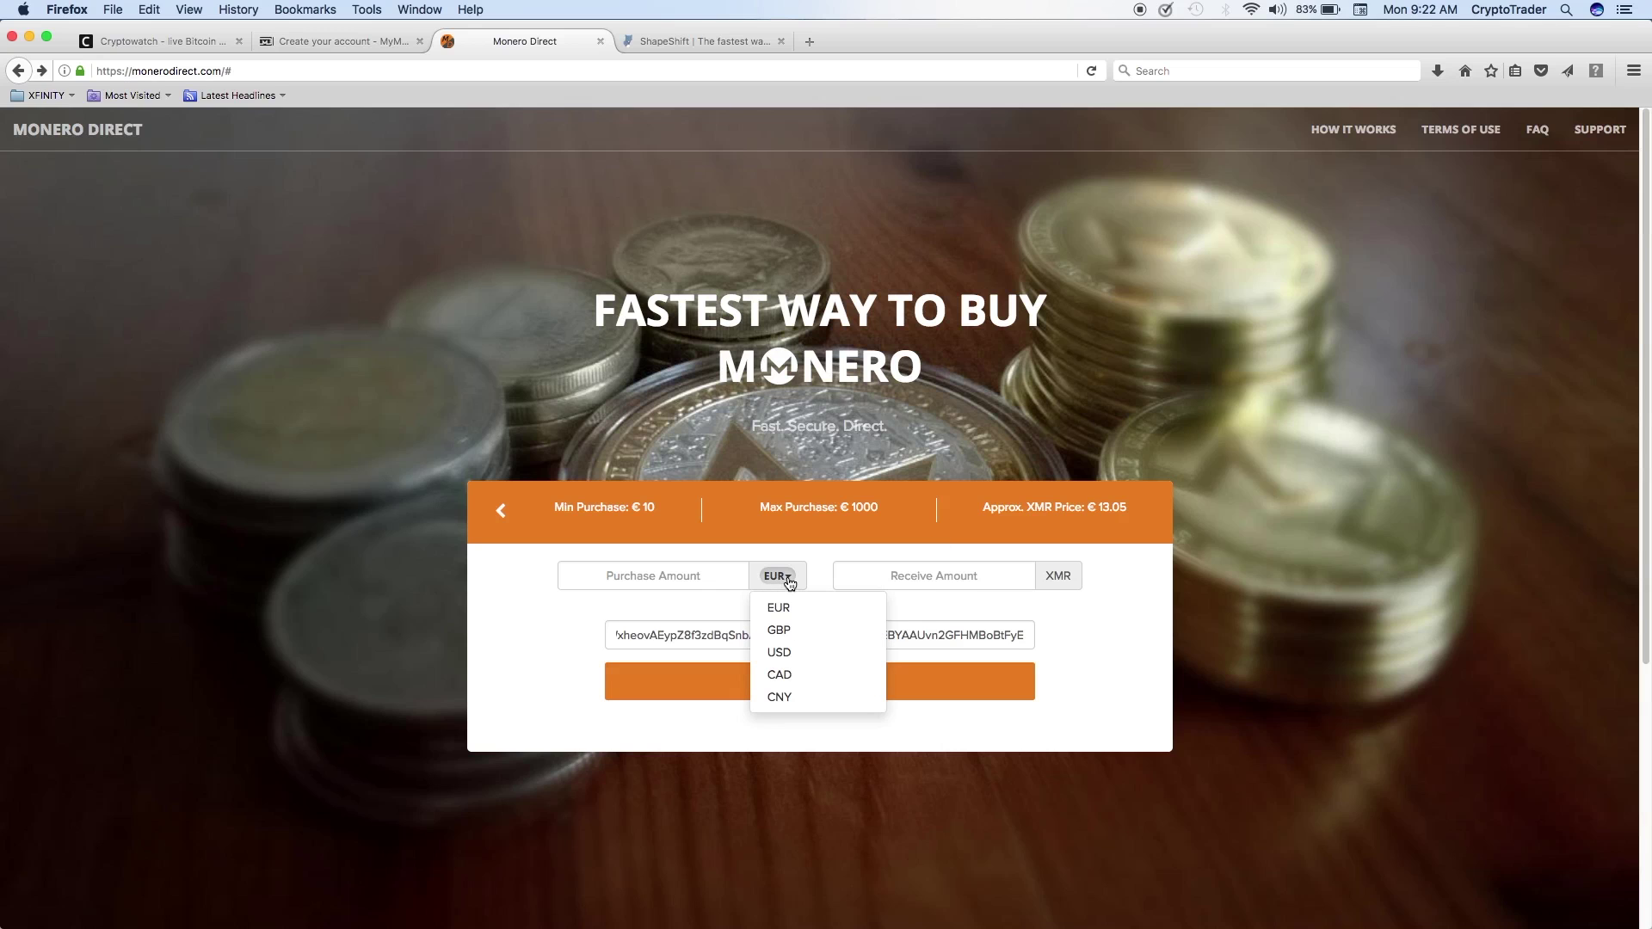
pyautogui.click(781, 653)
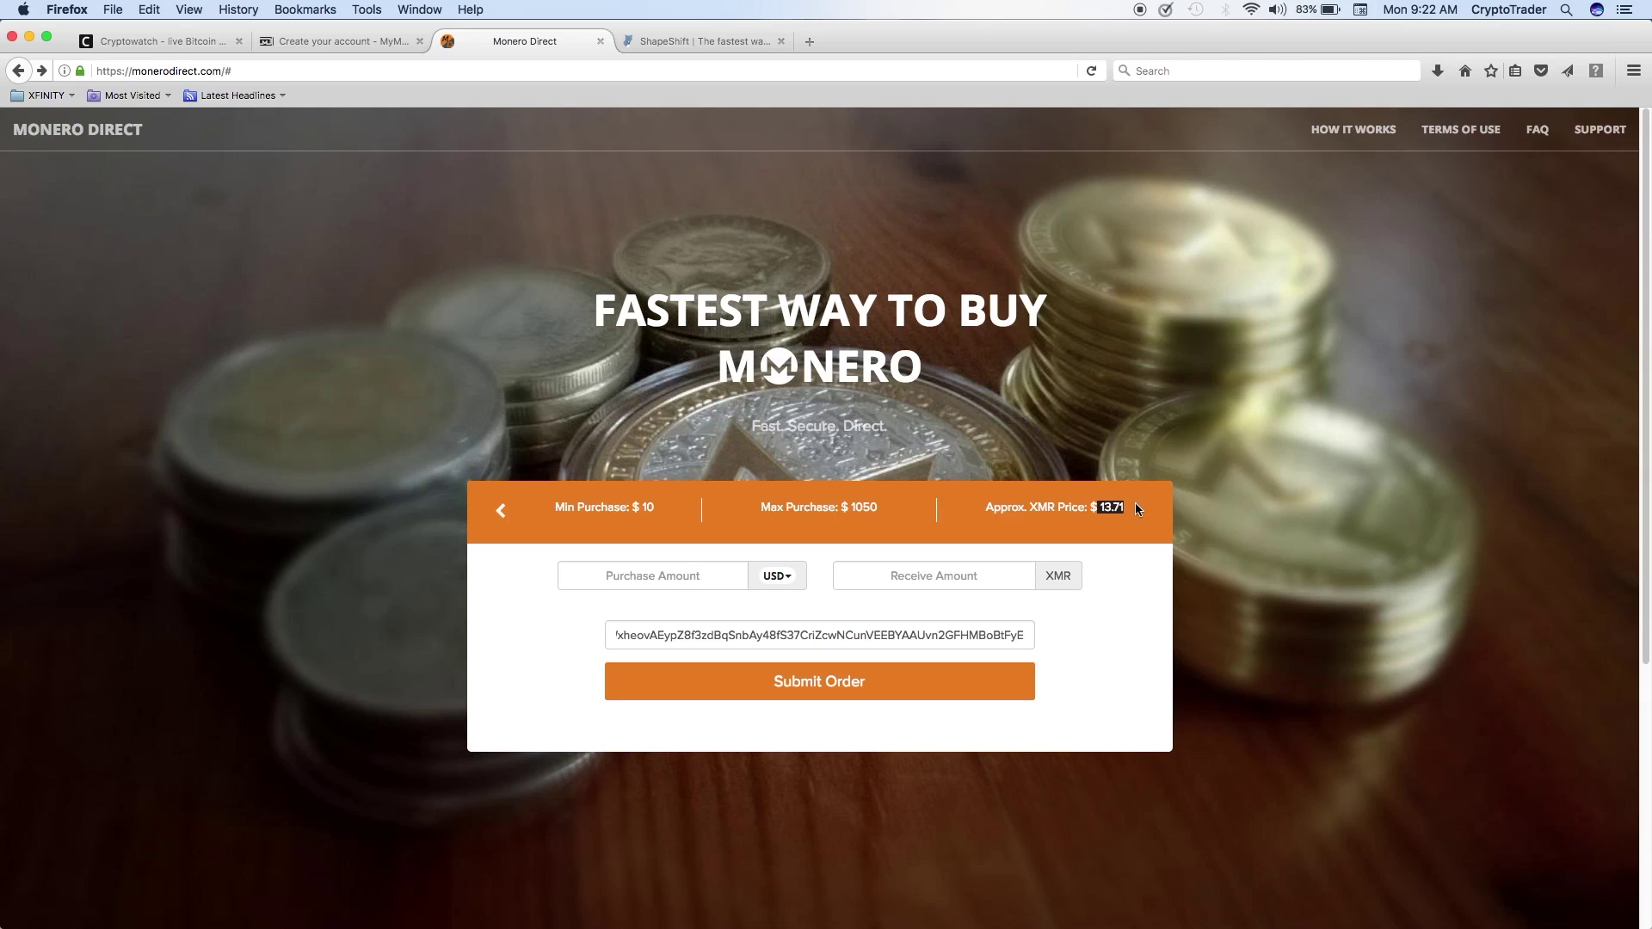
pyautogui.click(194, 45)
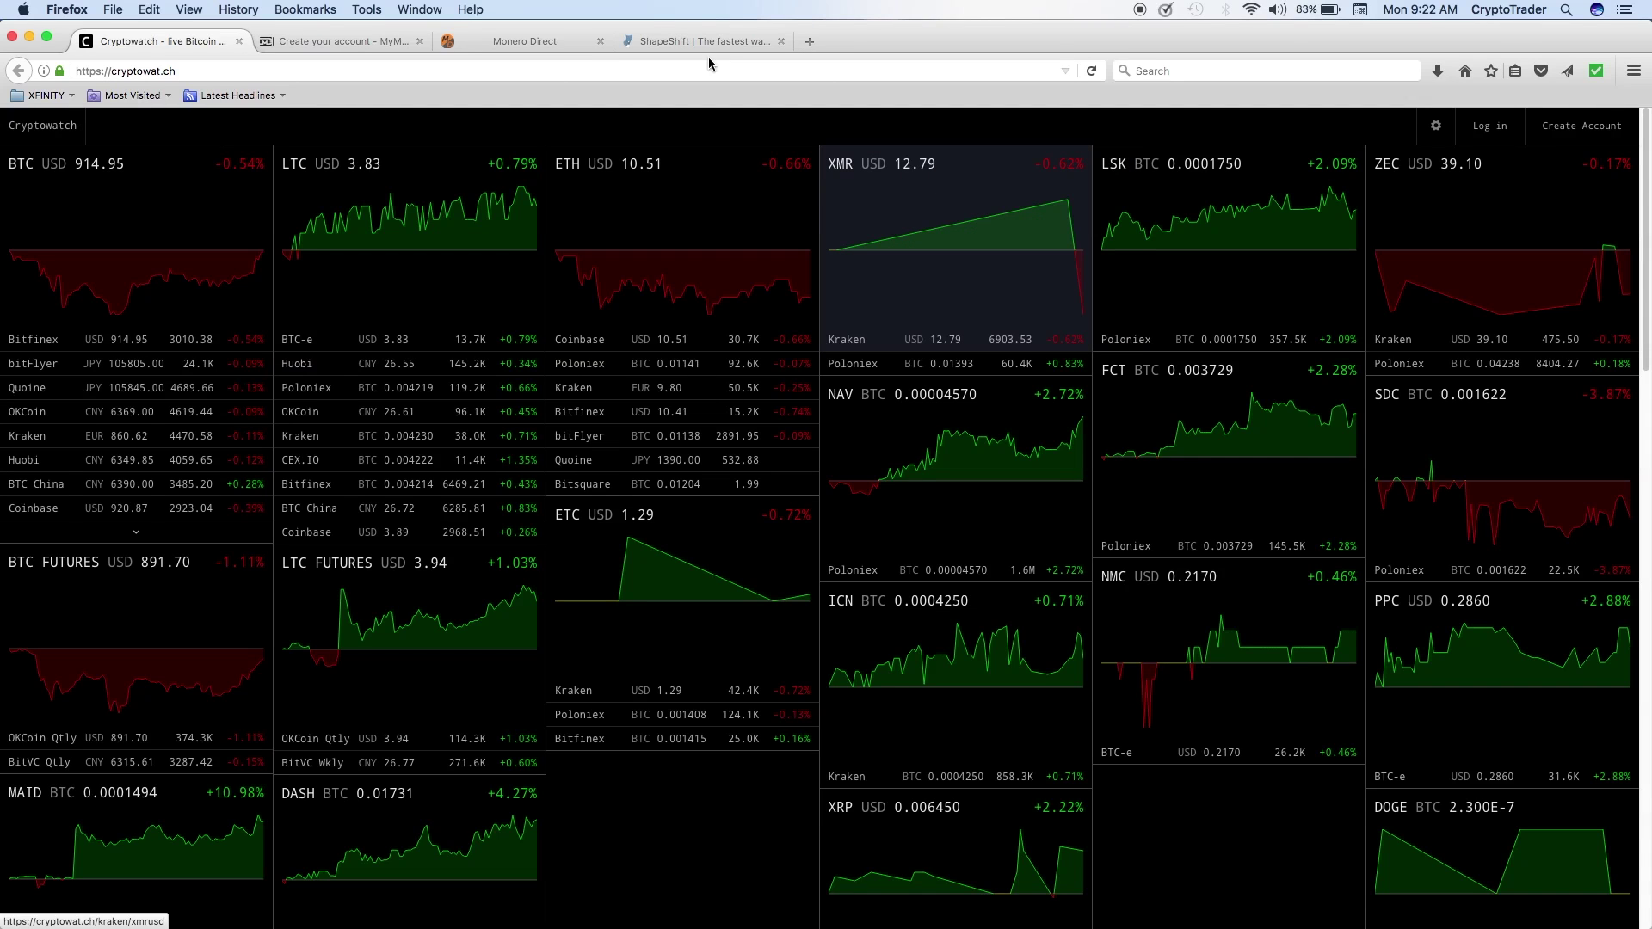
pyautogui.click(585, 39)
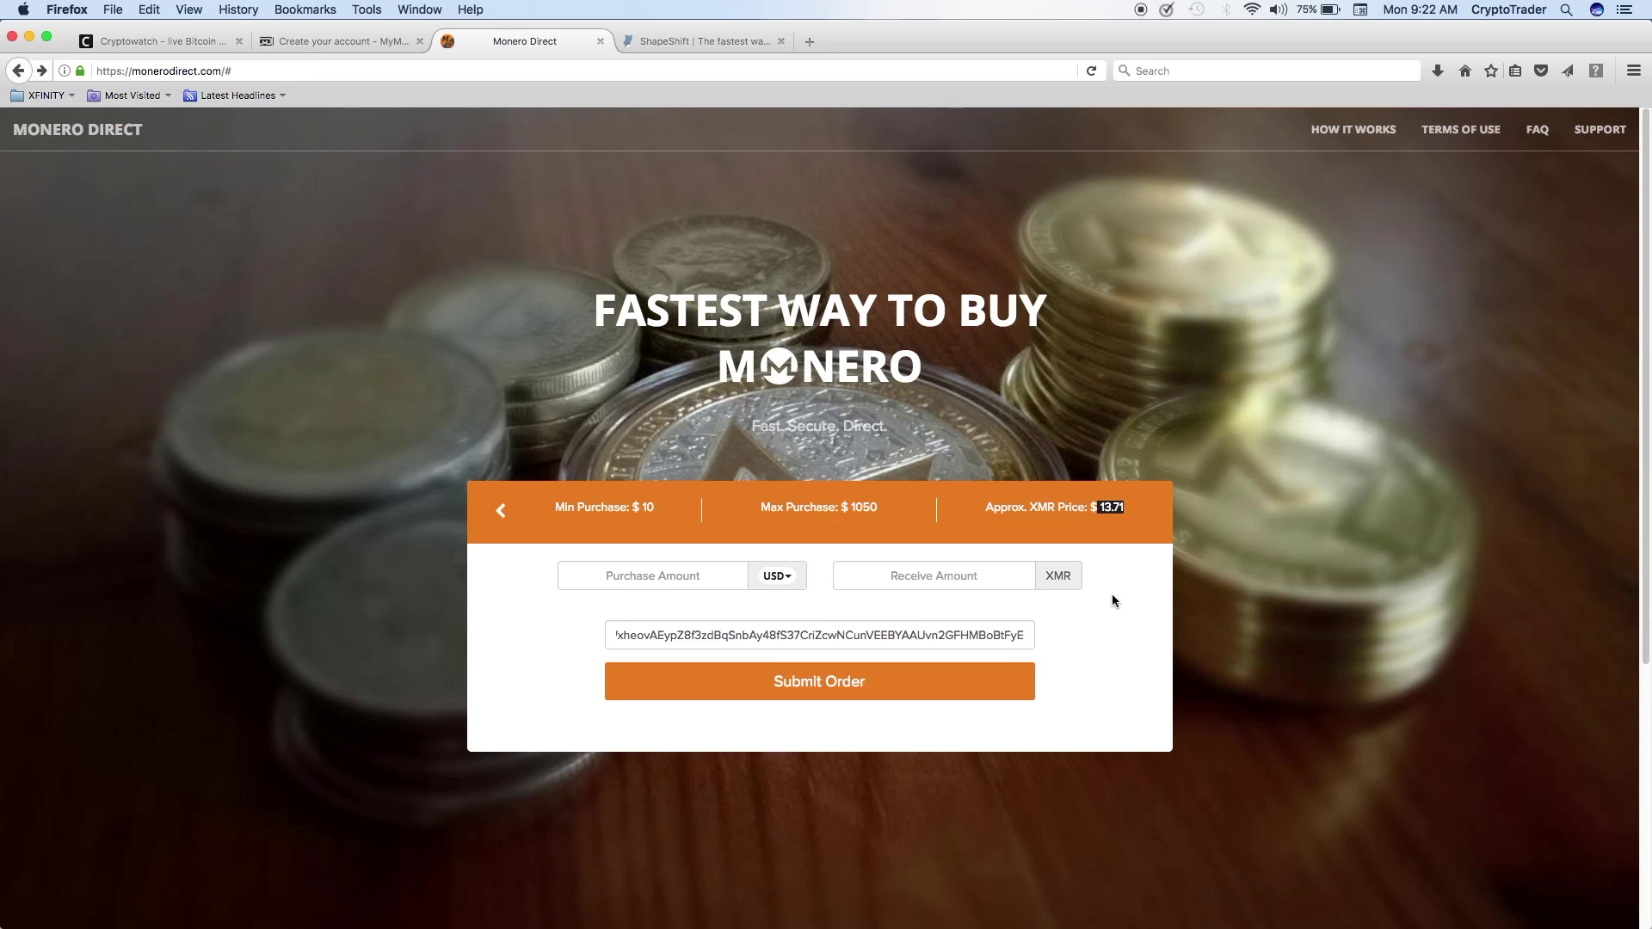
# Enter a 100 USD purchase amount and submit the order for 7.294 XMR
pyautogui.click(693, 578)
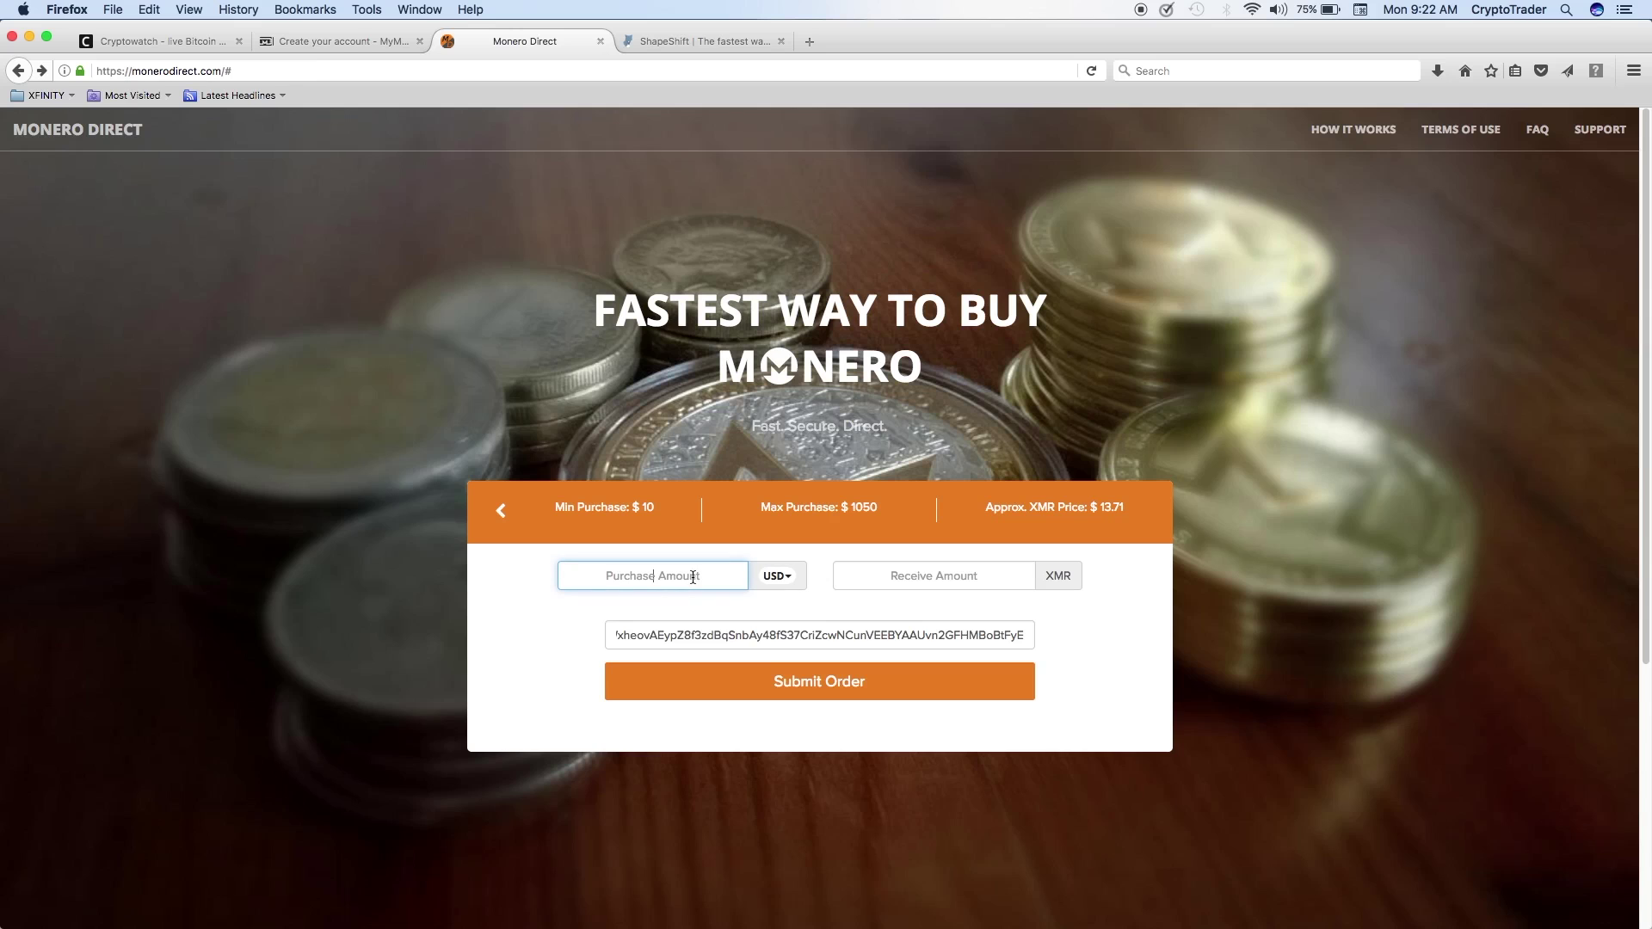
pyautogui.write('100')
pyautogui.press('BackSpace')
pyautogui.press('BackSpace')
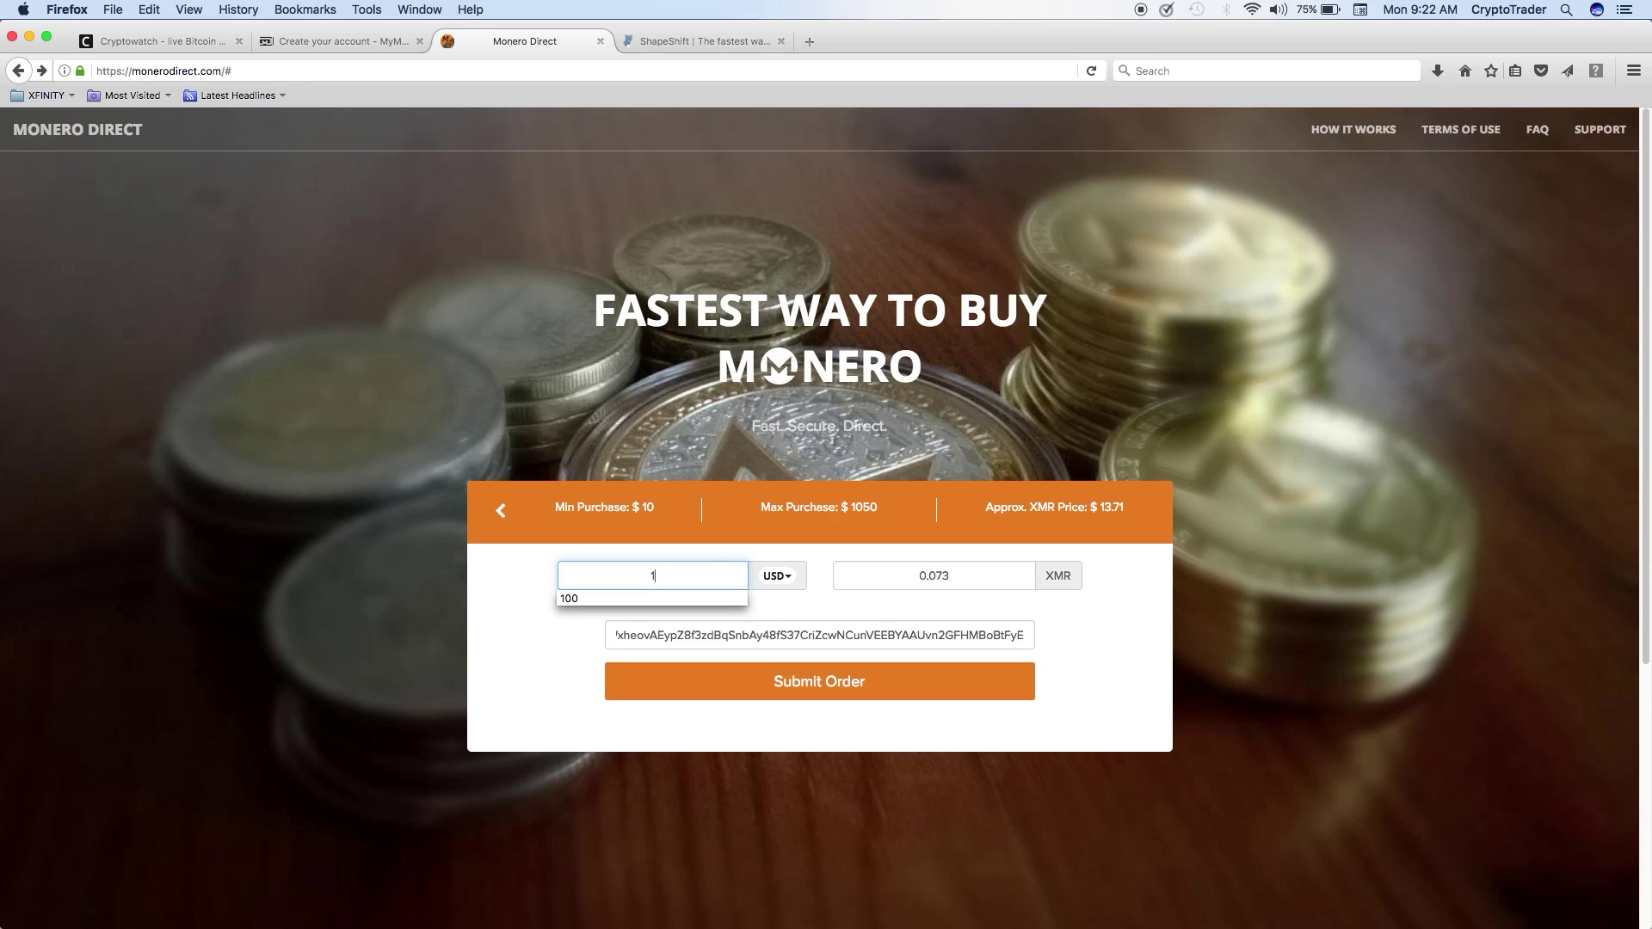
pyautogui.write('00')
pyautogui.click(1123, 634)
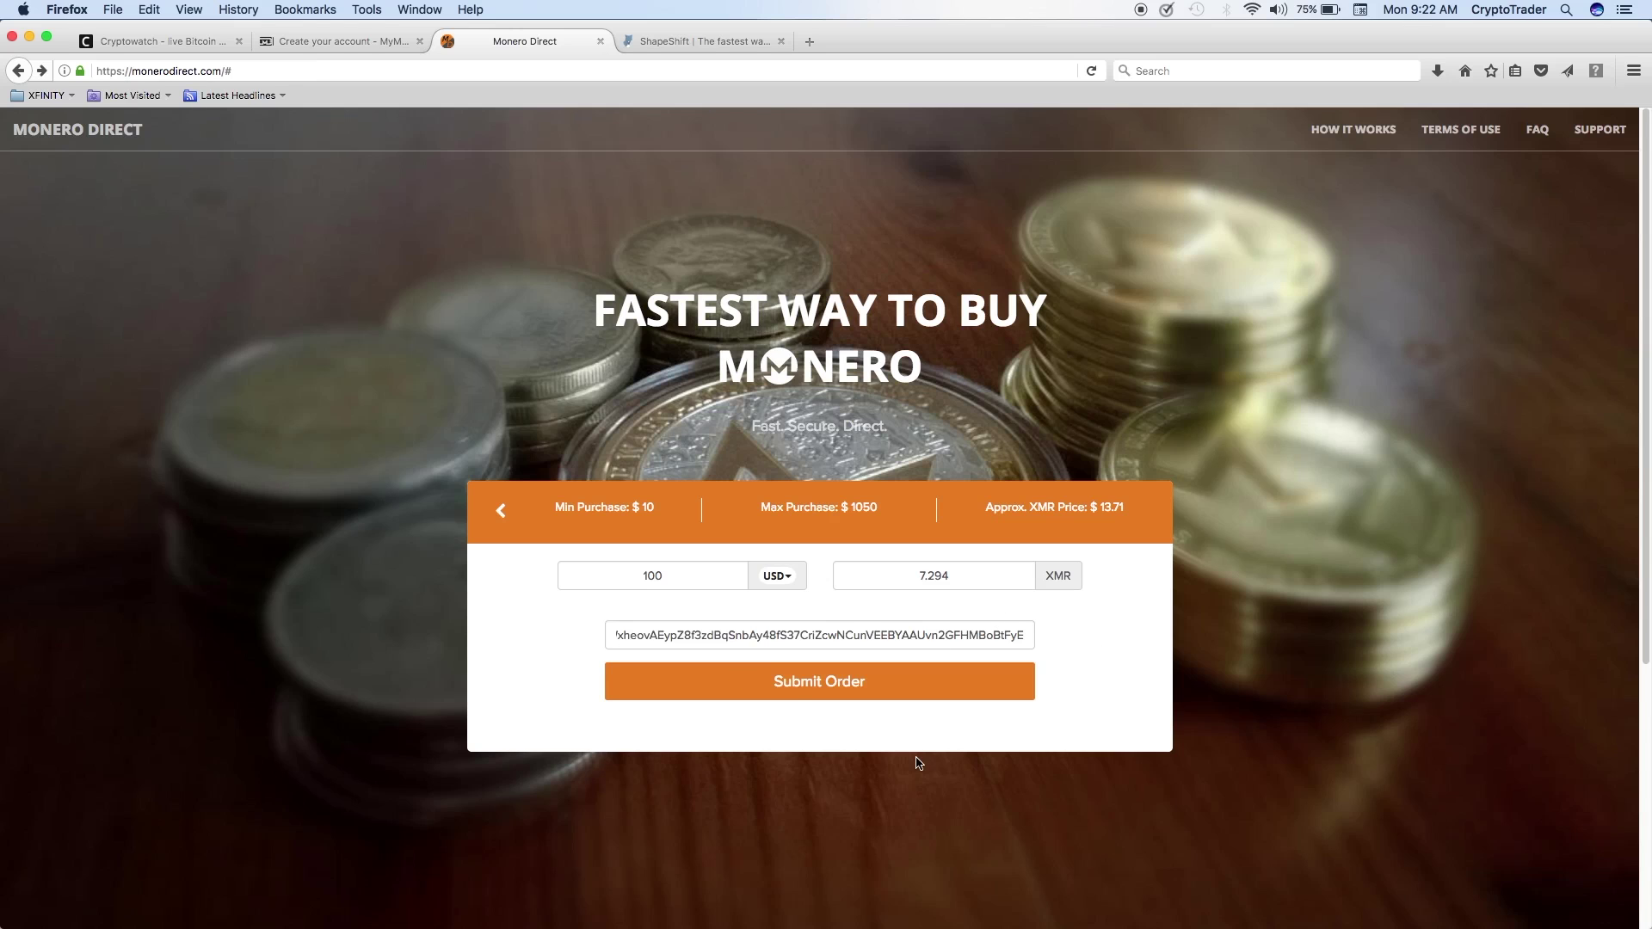
pyautogui.click(806, 687)
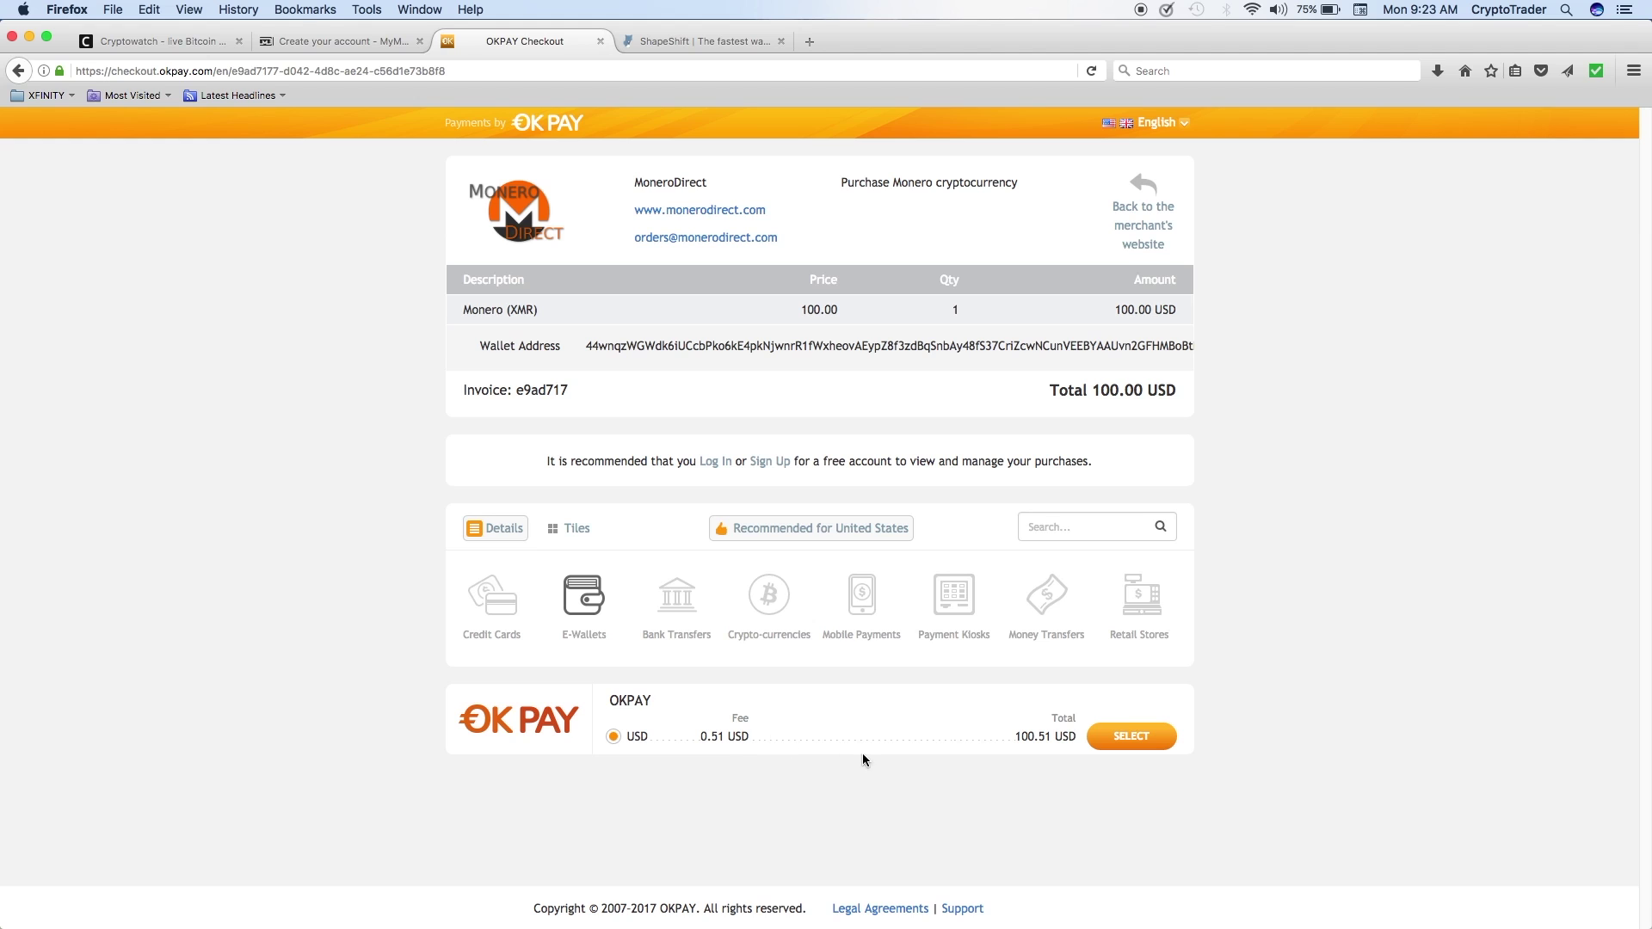
pyautogui.moveTo(708, 736); pyautogui.dragTo(743, 733)
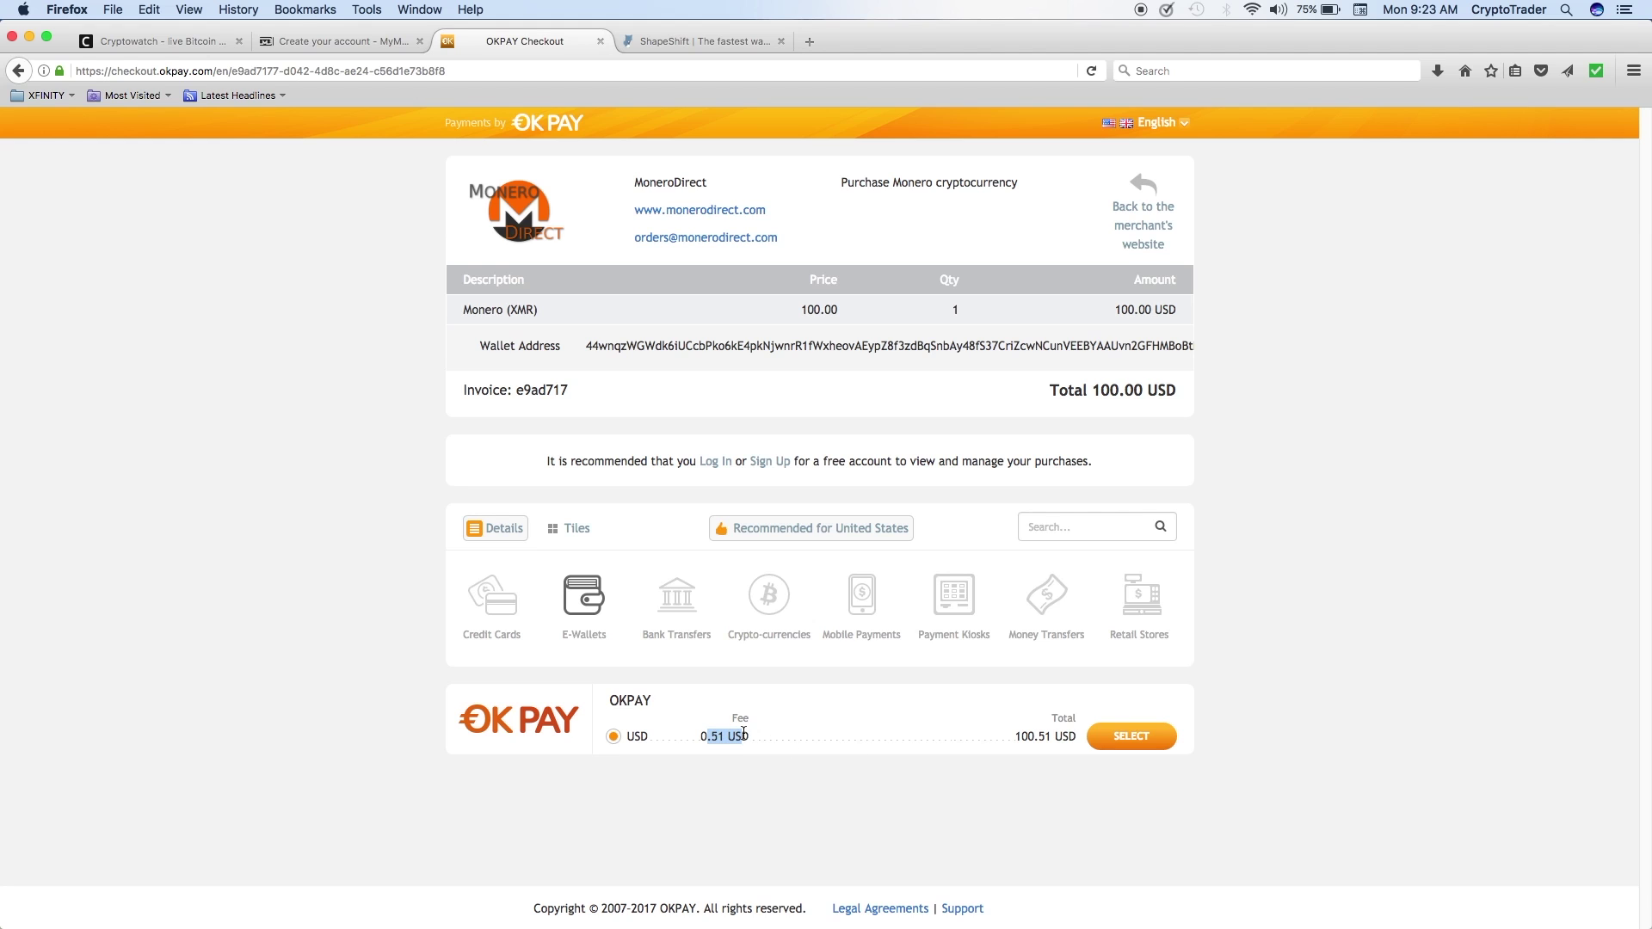
# Choose OKPAY as the payment method for the 100.51 USD total and review its sign-up form
pyautogui.click(903, 783)
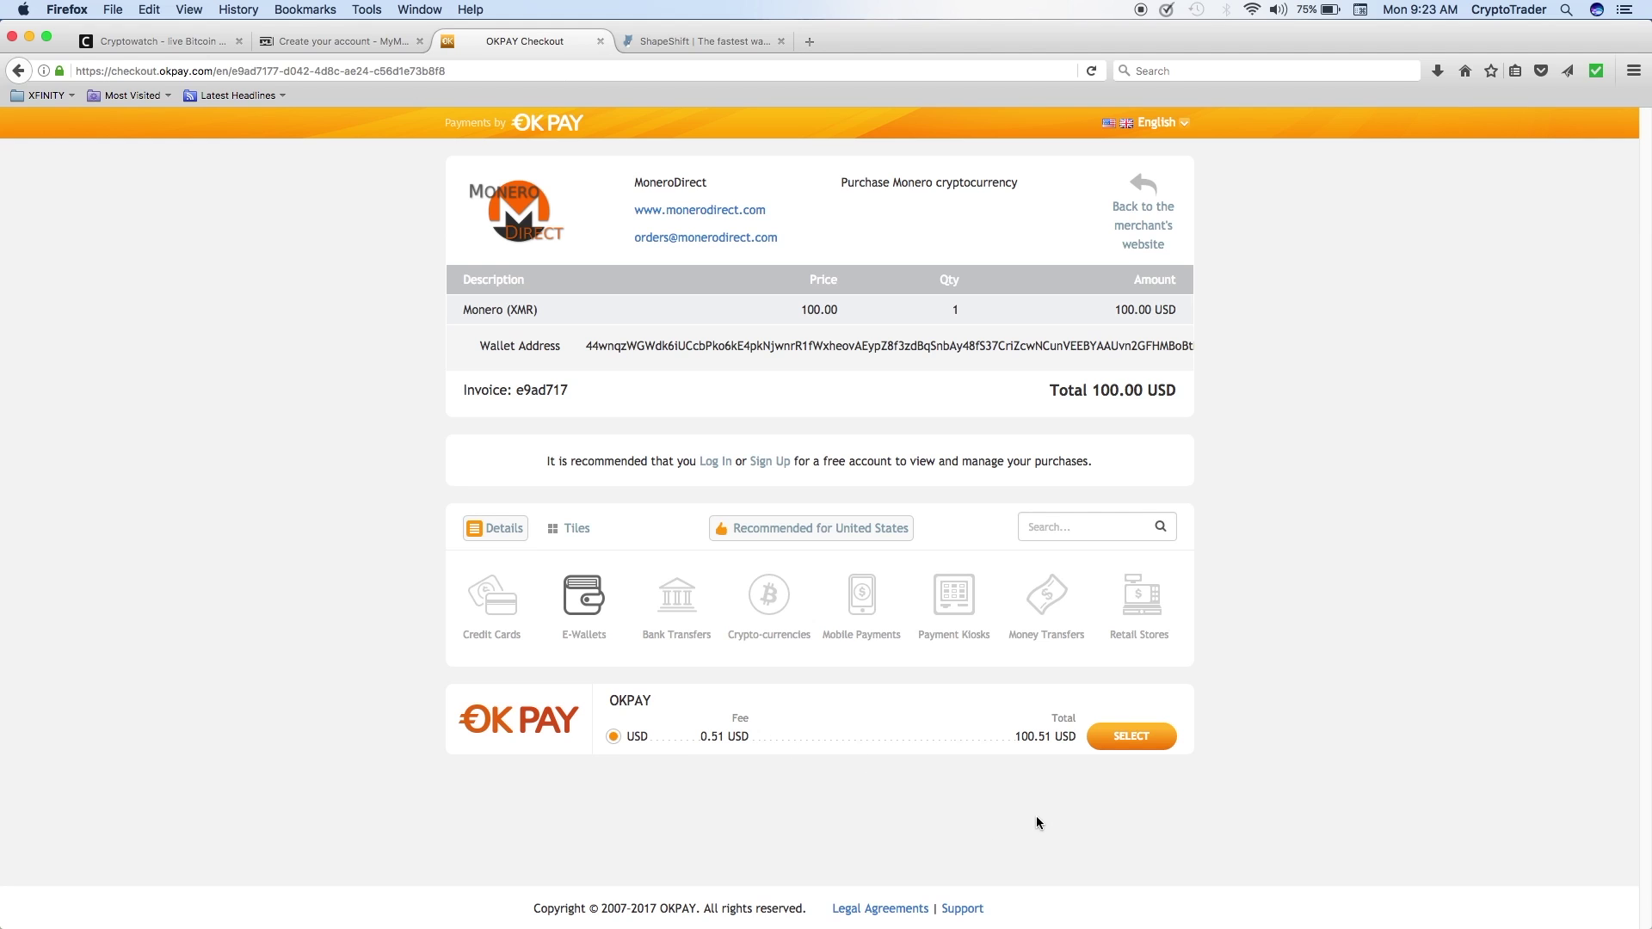
pyautogui.click(1122, 742)
pyautogui.scroll(-3, 1151, 755)
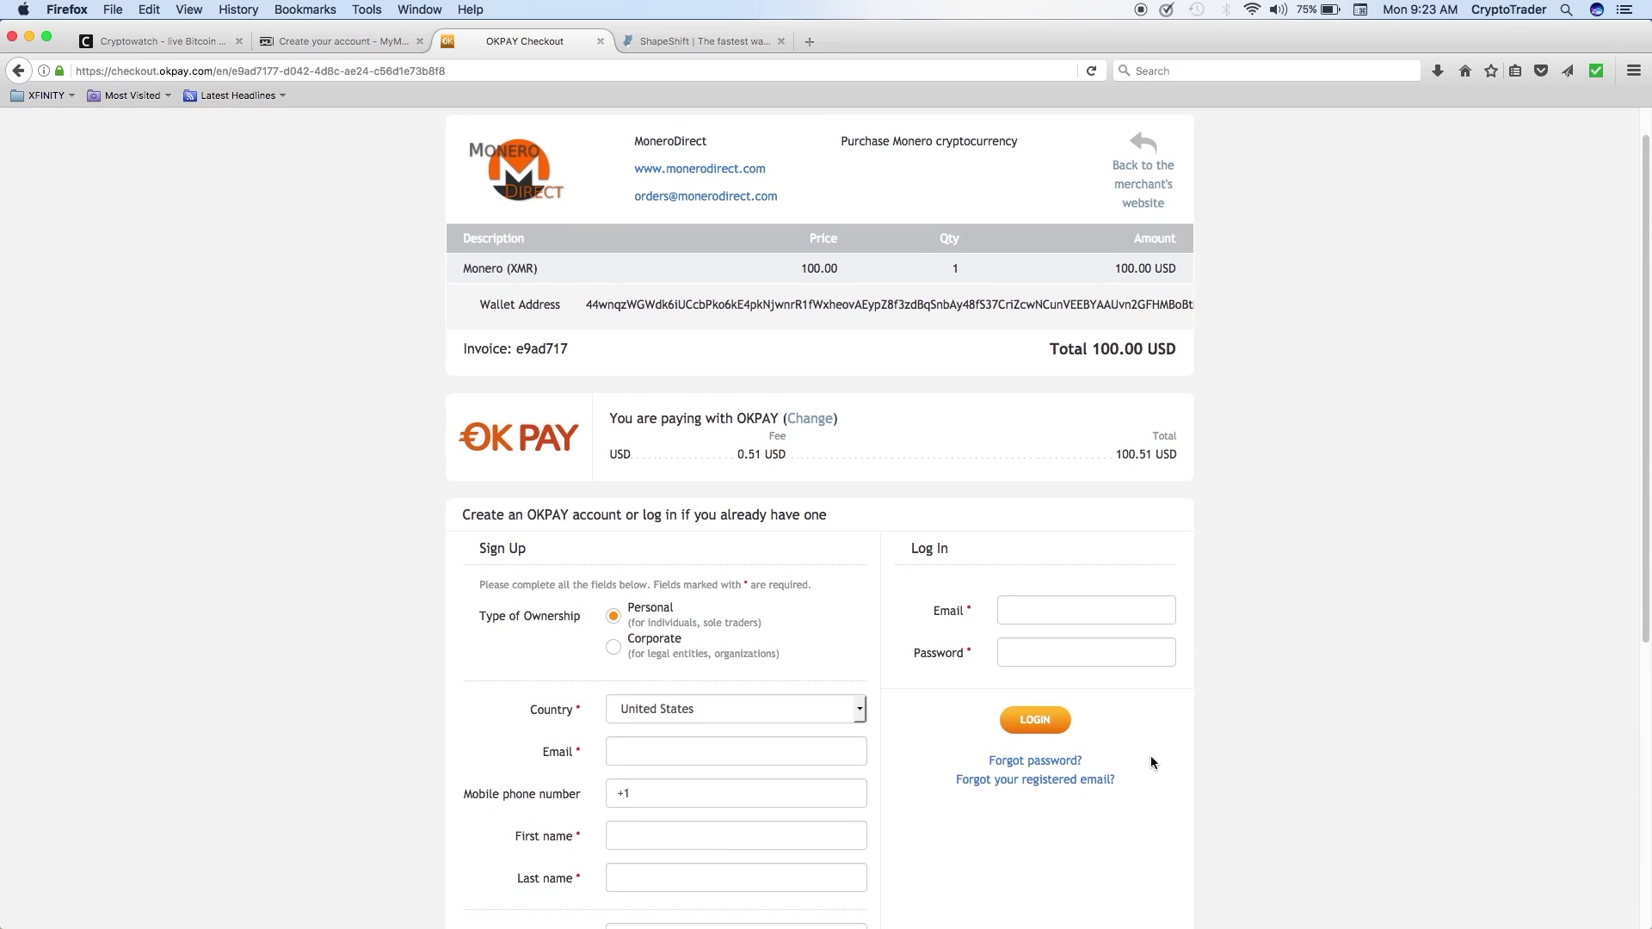
pyautogui.scroll(-2, 545, 658)
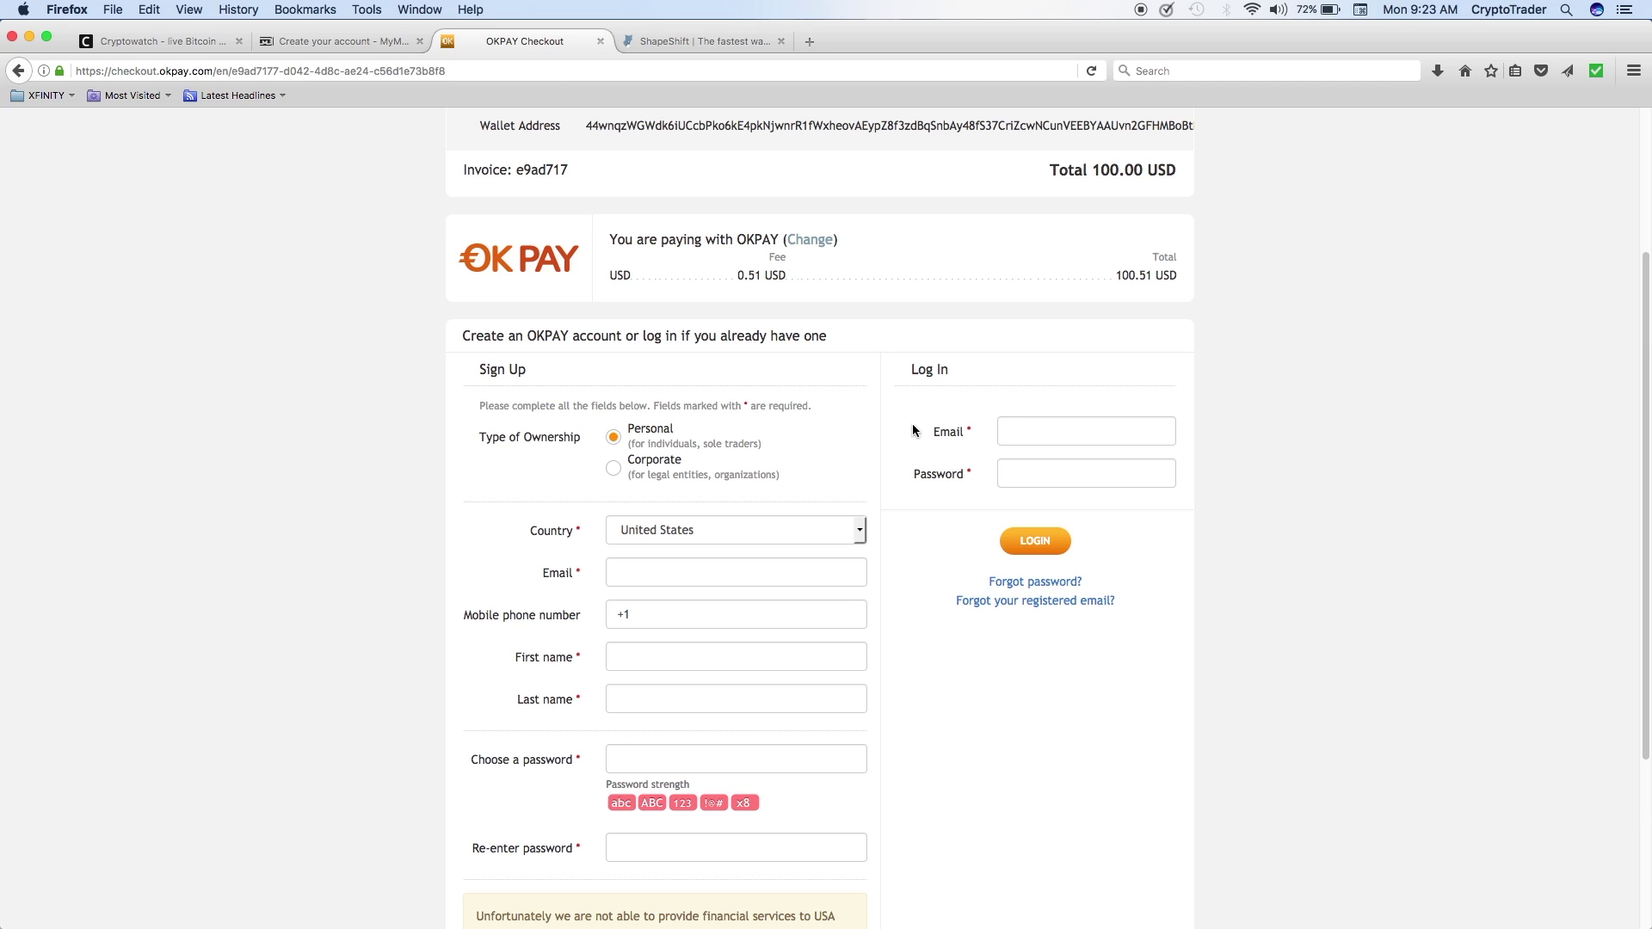
pyautogui.scroll(-3, 1282, 693)
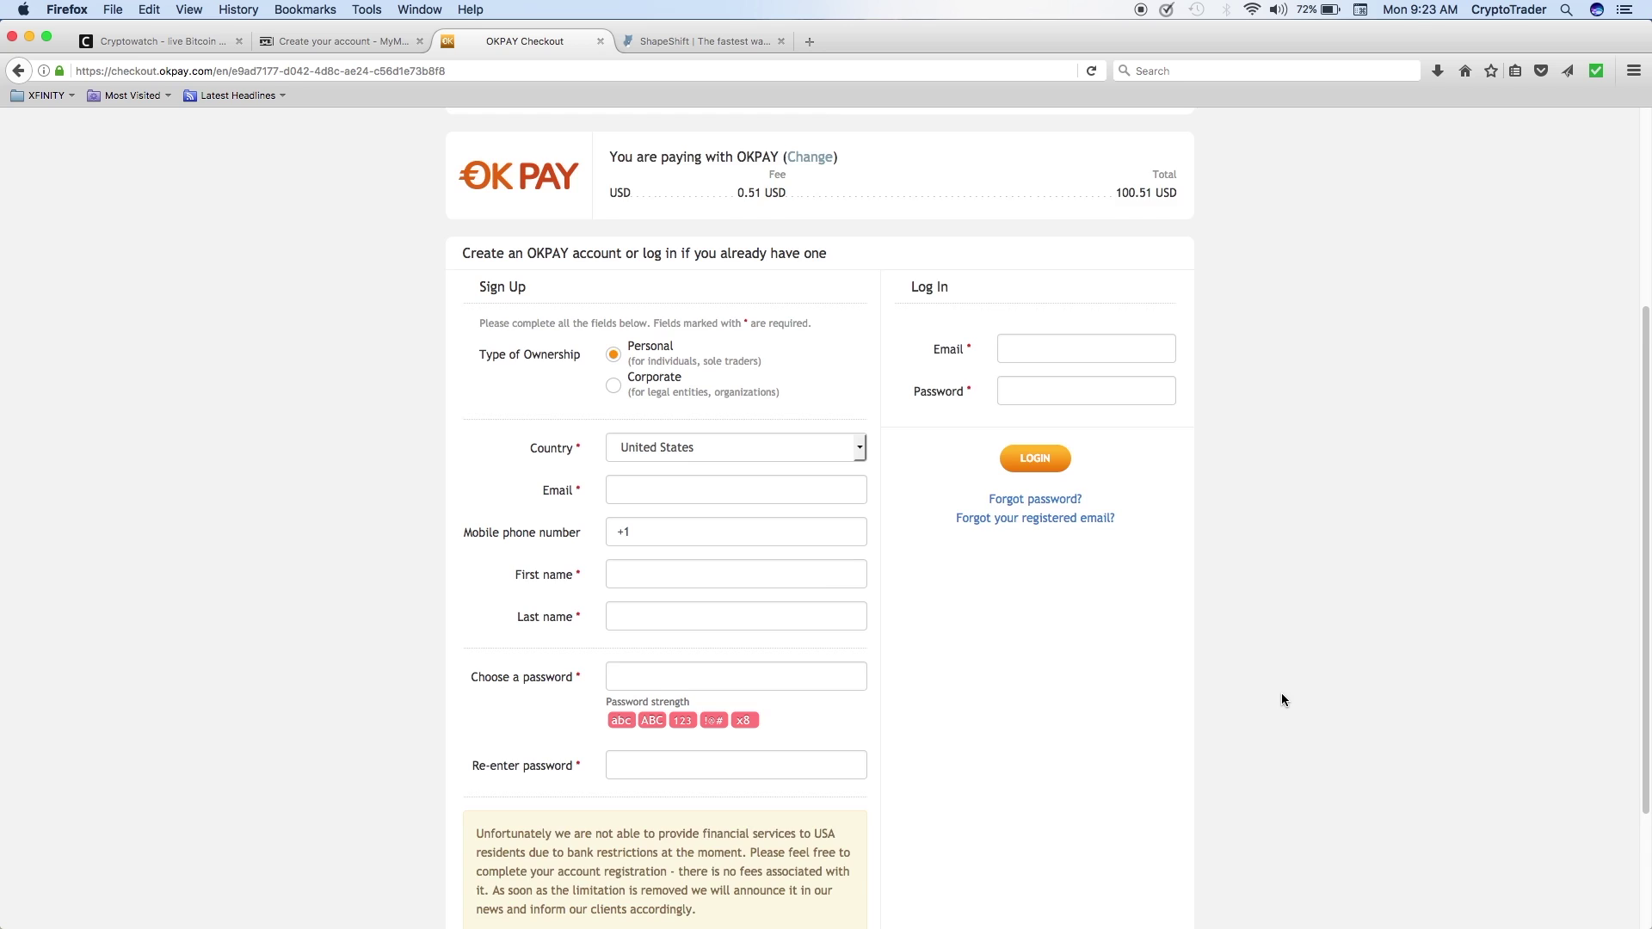
pyautogui.scroll(-2, 1282, 700)
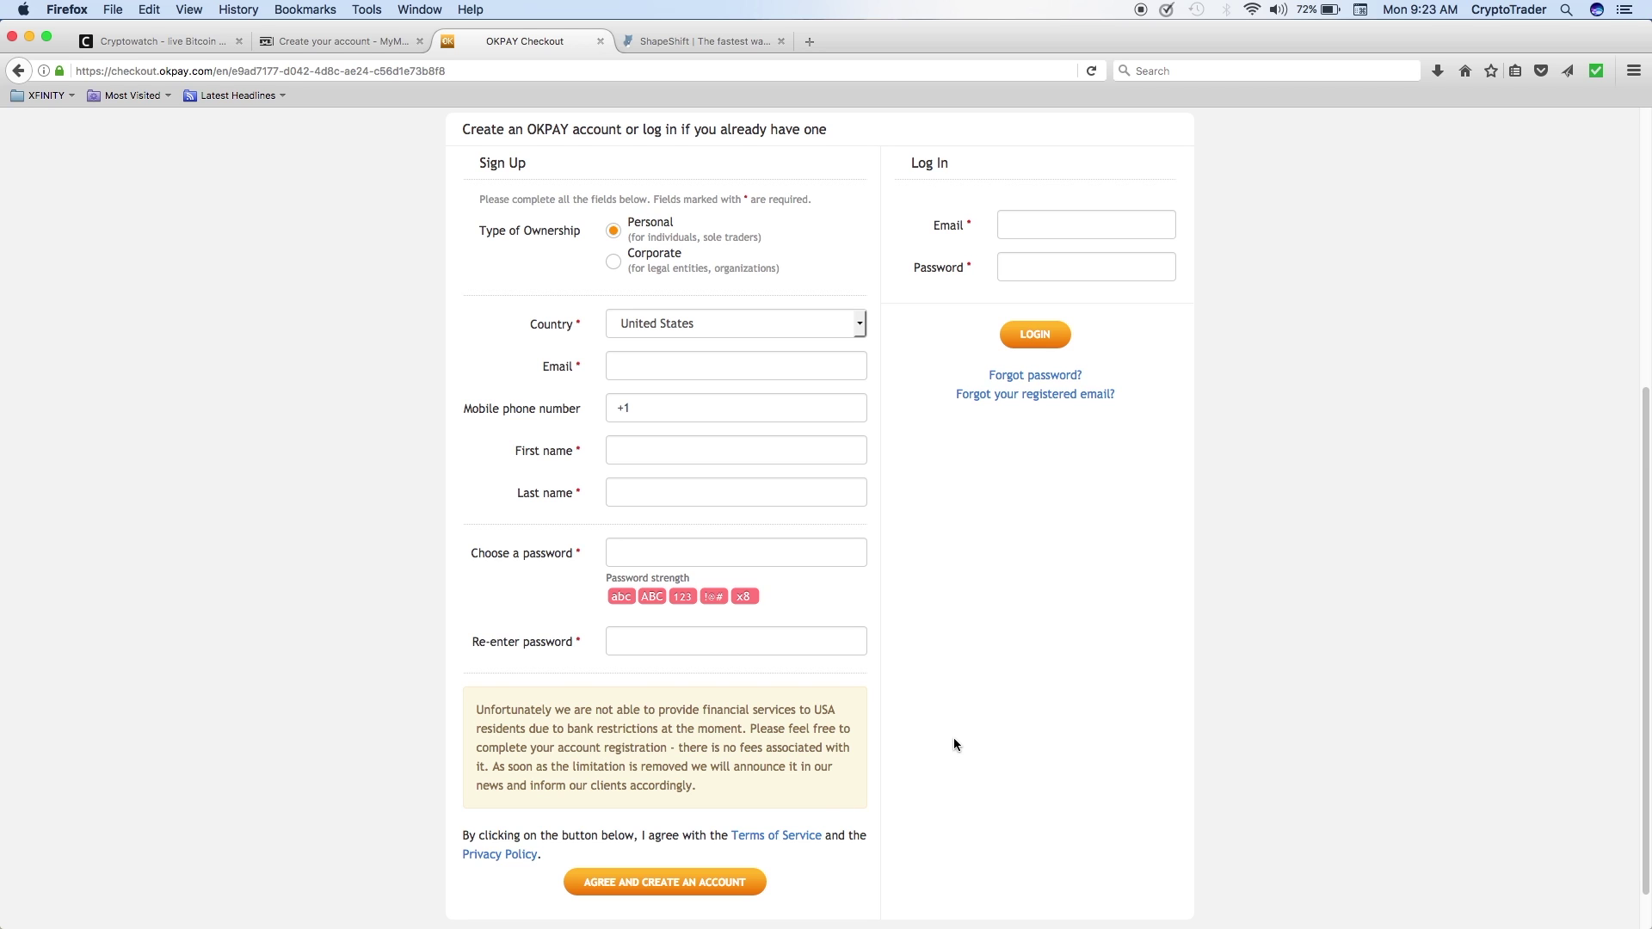
pyautogui.scroll(3, 955, 740)
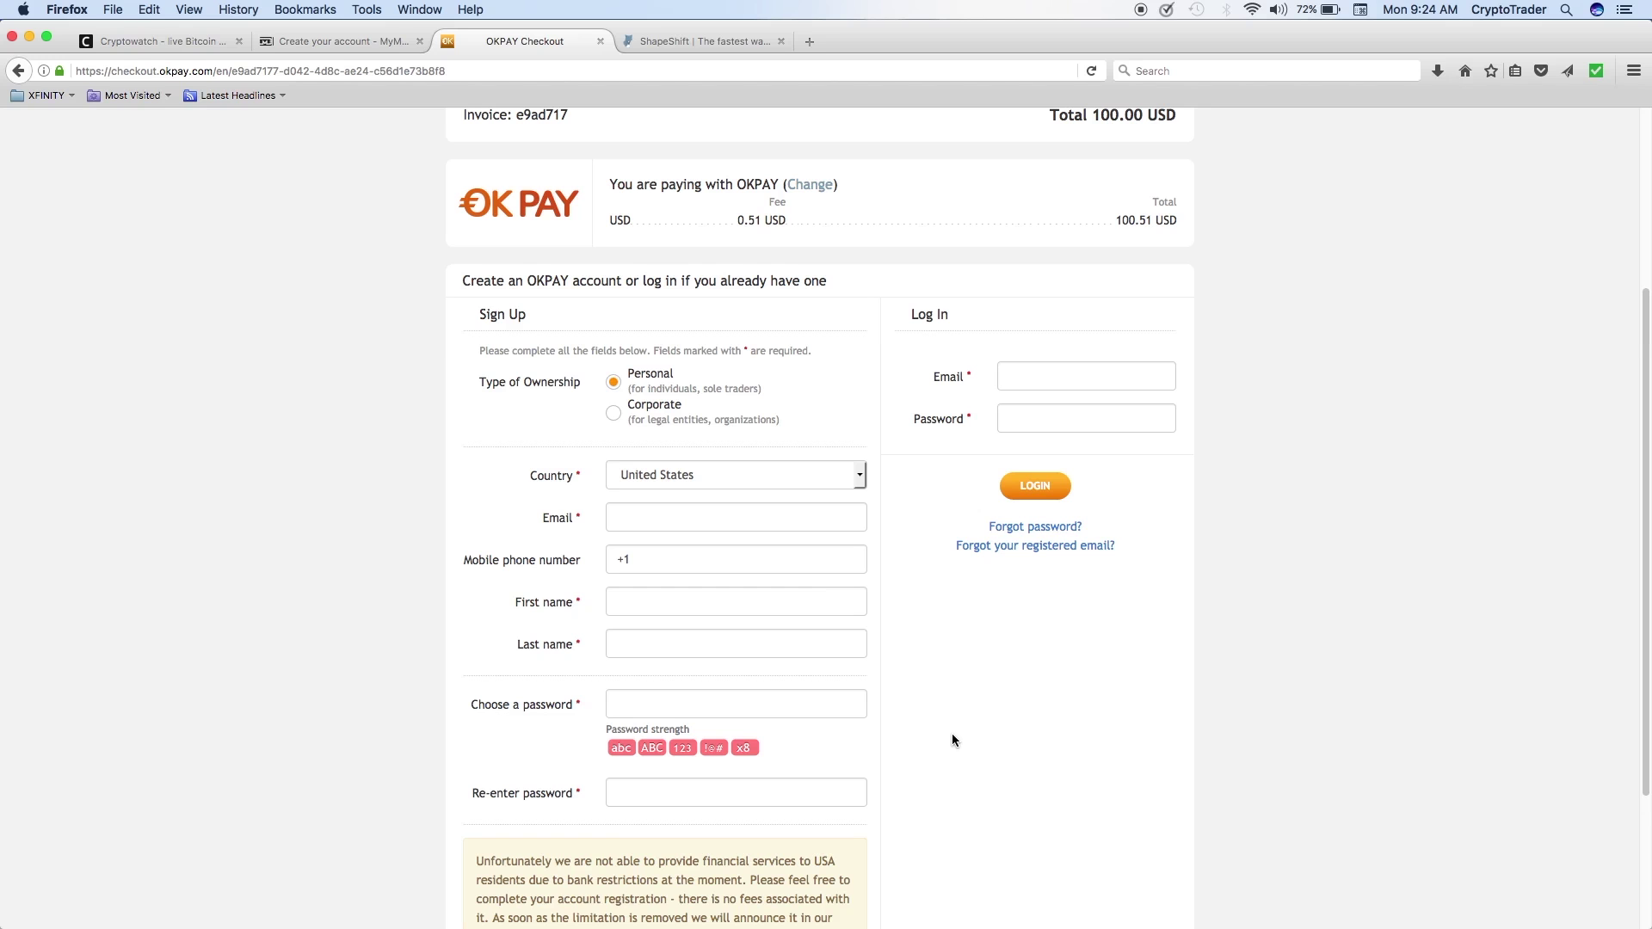
pyautogui.click(677, 38)
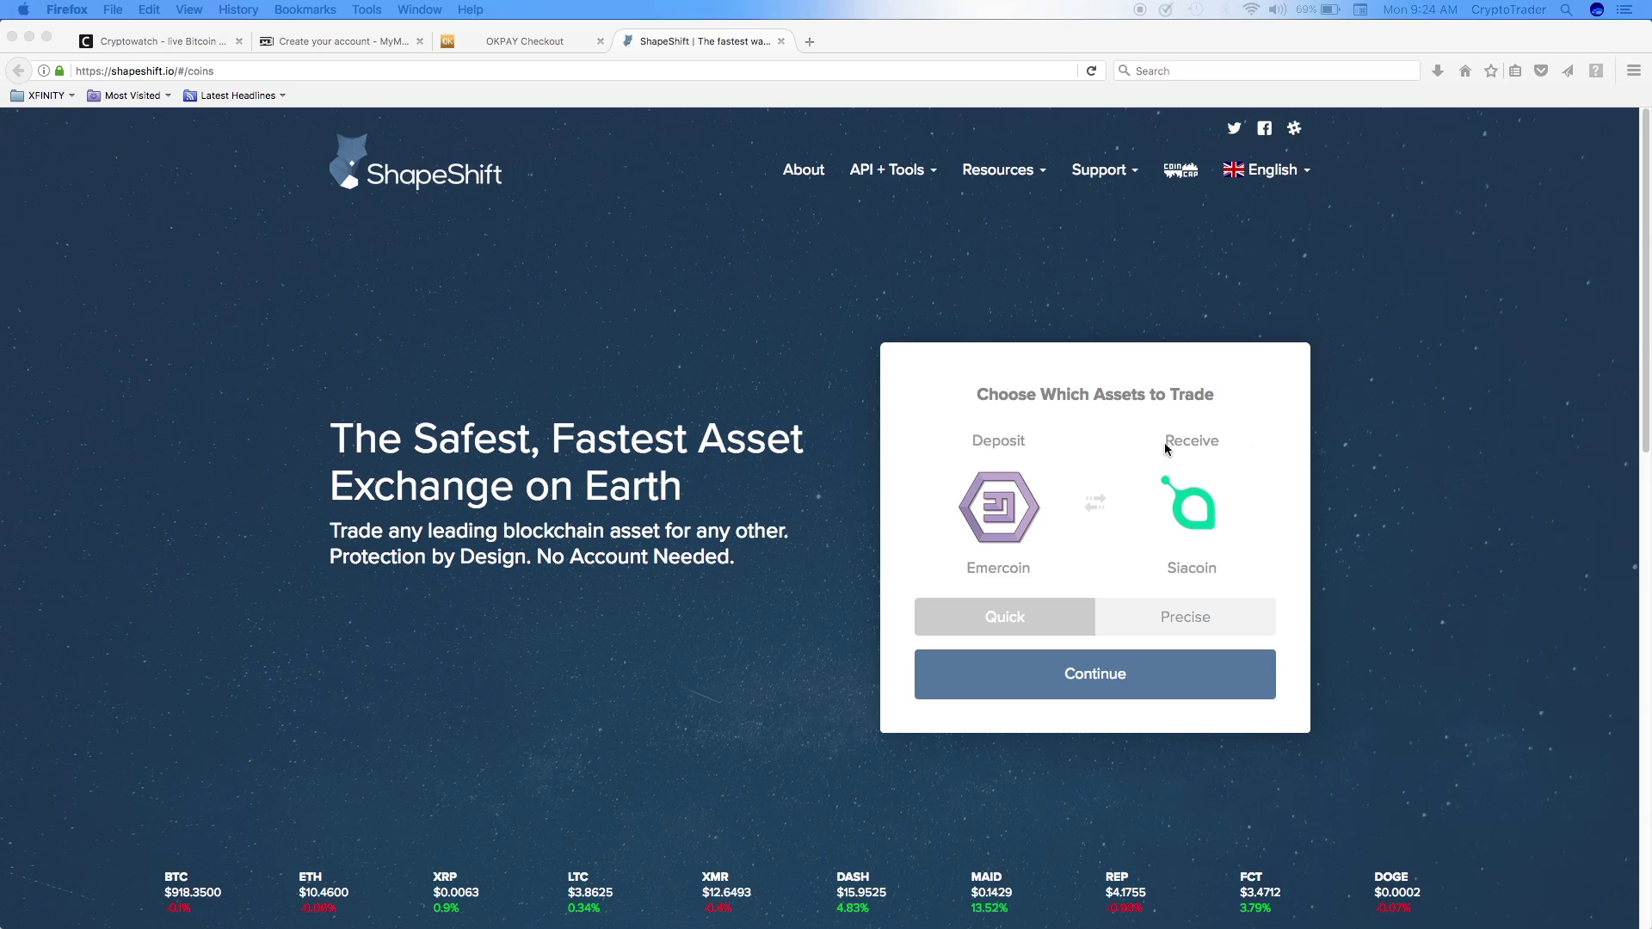
# Set Bitcoin as the ShapeShift deposit coin
pyautogui.click(1003, 511)
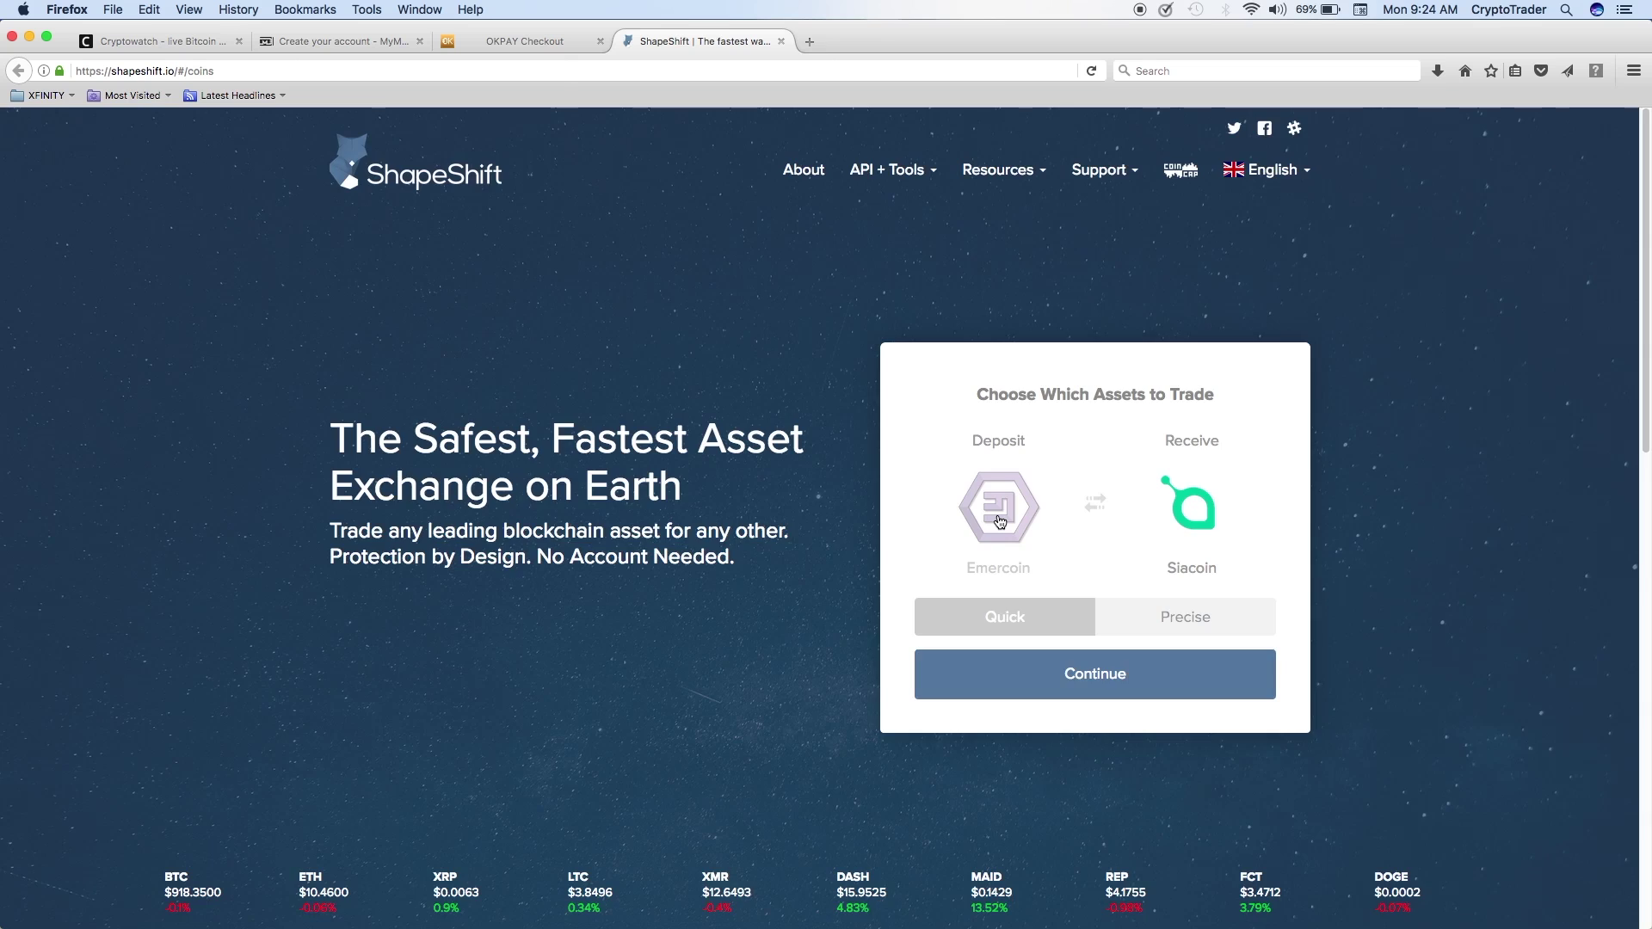
pyautogui.click(1000, 521)
pyautogui.scroll(-12, 993, 605)
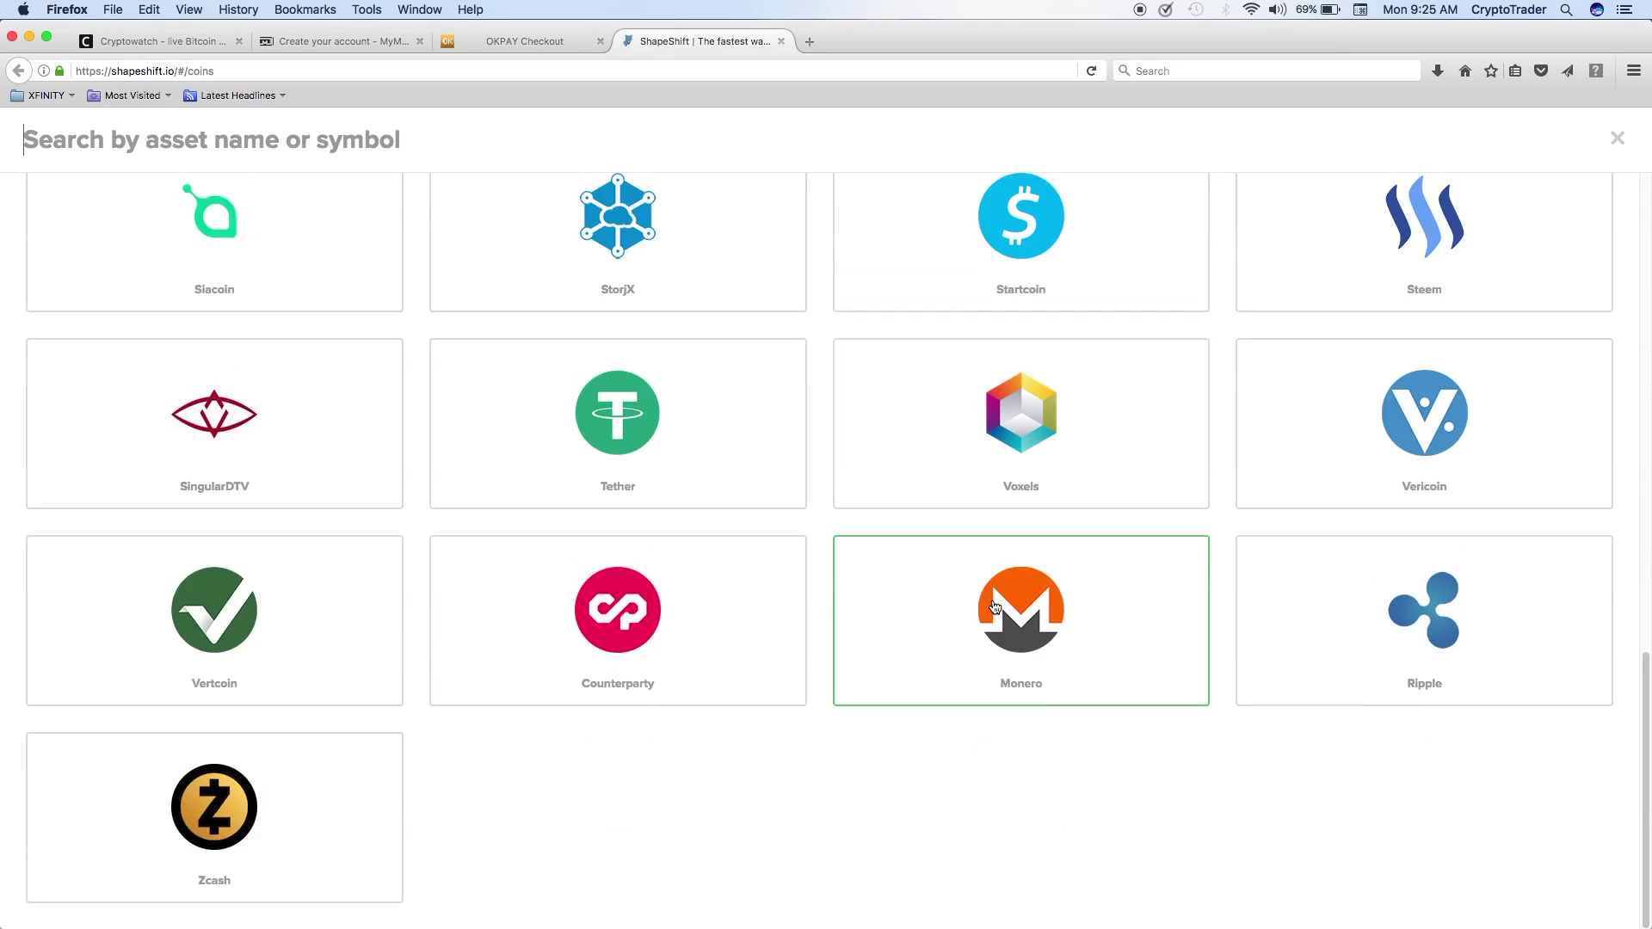
pyautogui.scroll(10, 994, 605)
pyautogui.scroll(3, 994, 605)
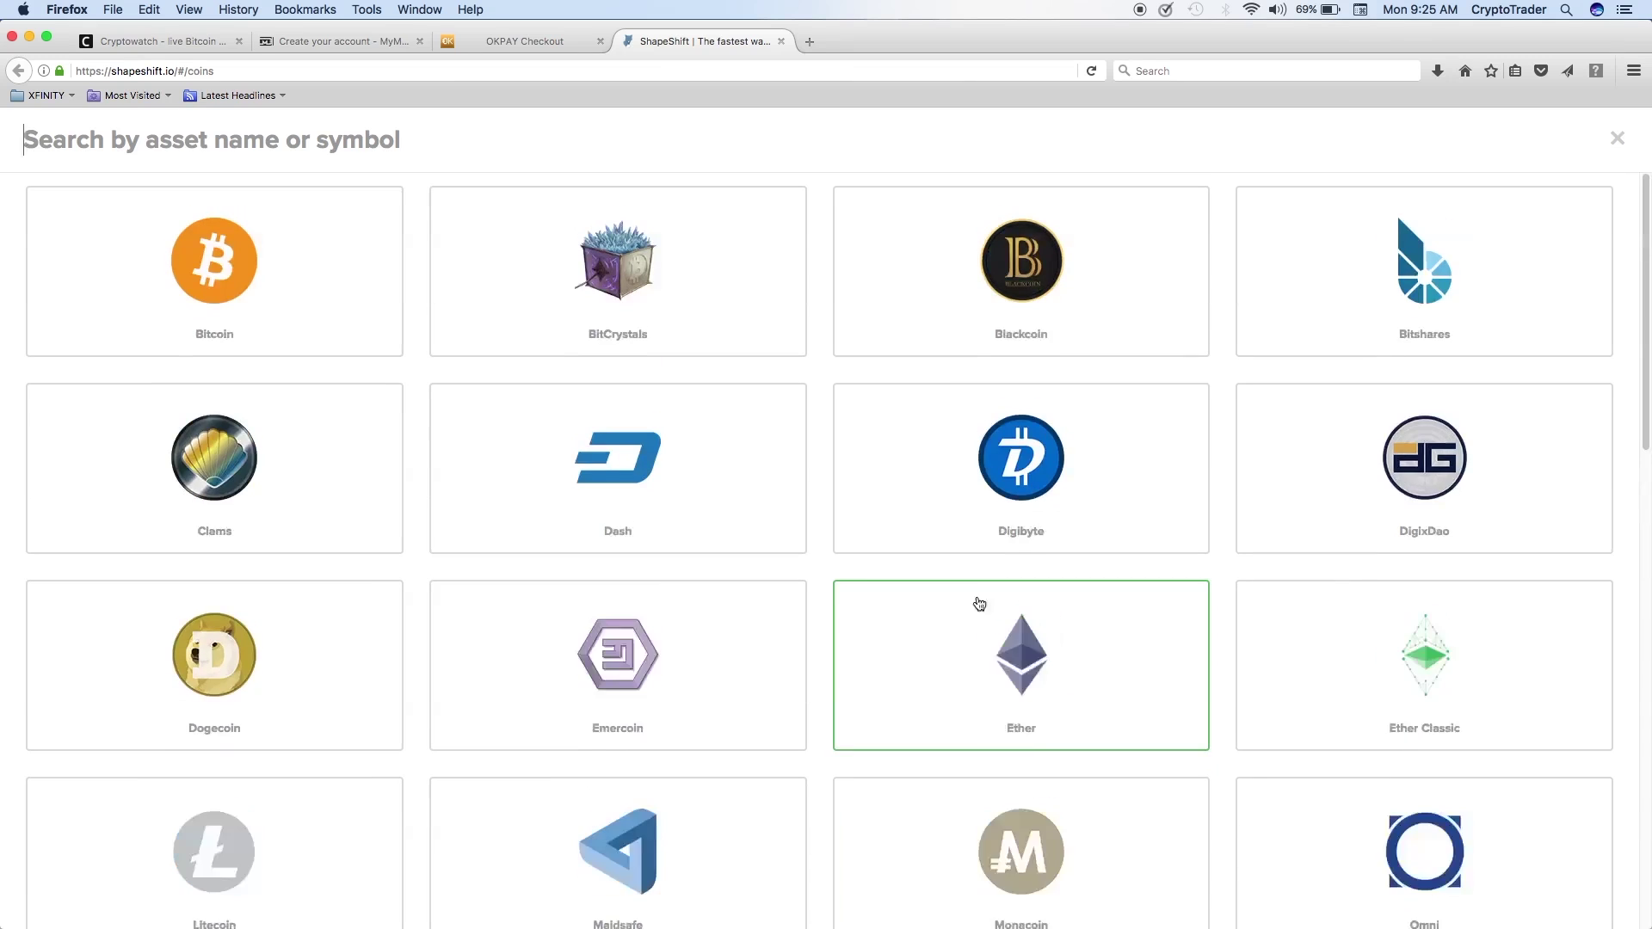
pyautogui.click(247, 285)
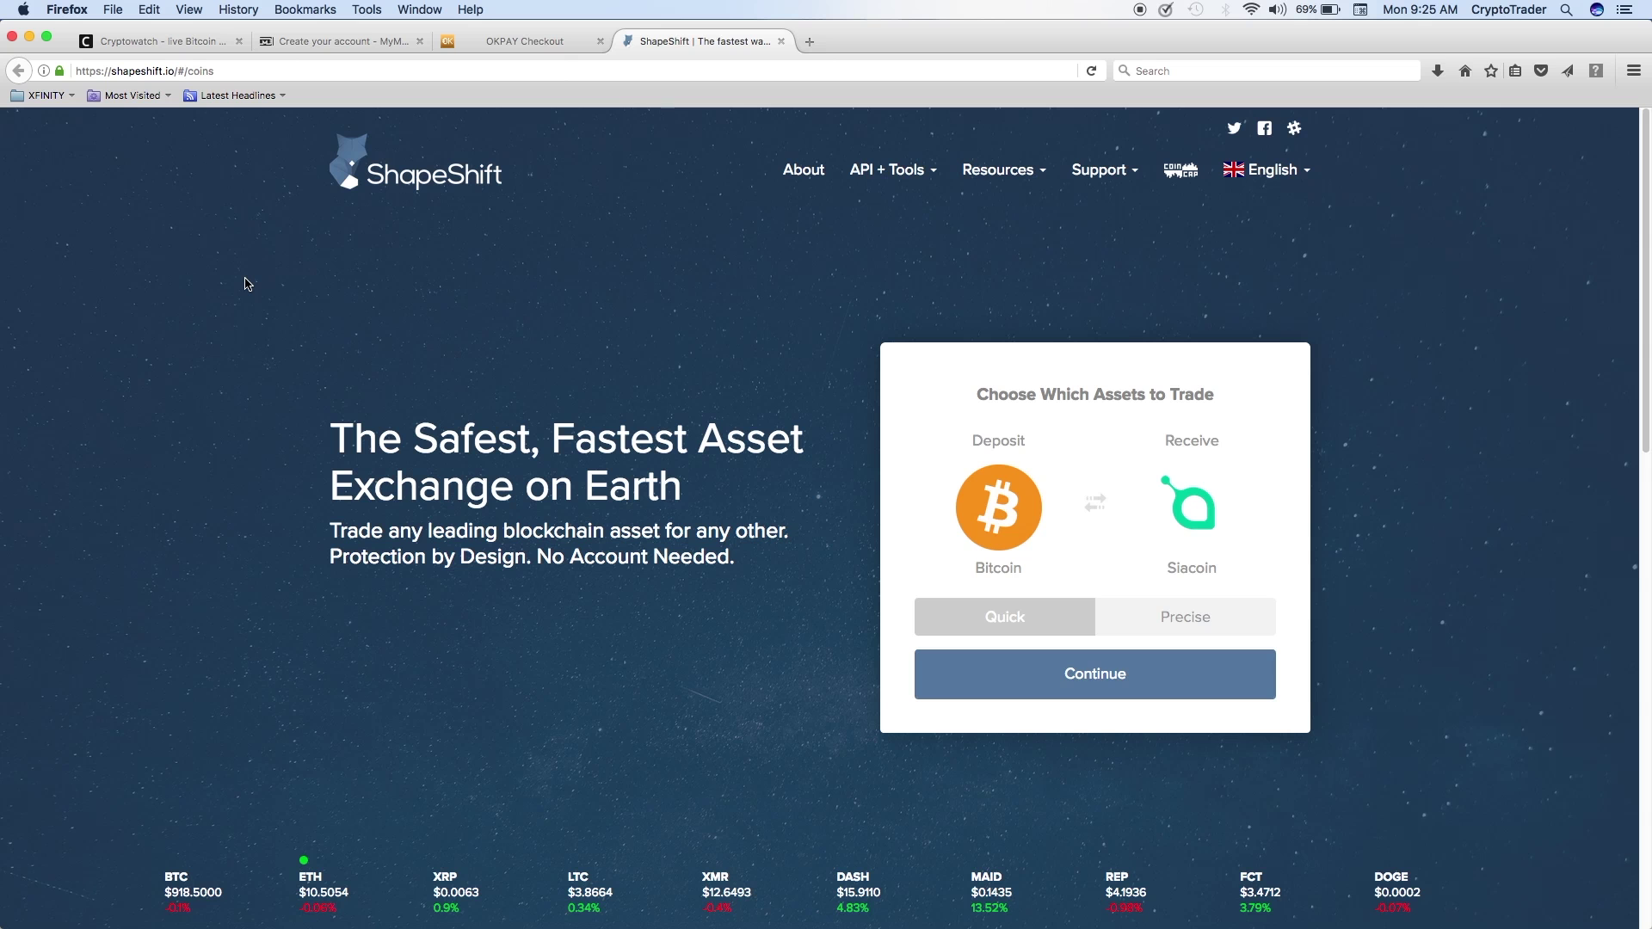
# Set Monero as the coin to receive
pyautogui.click(1188, 509)
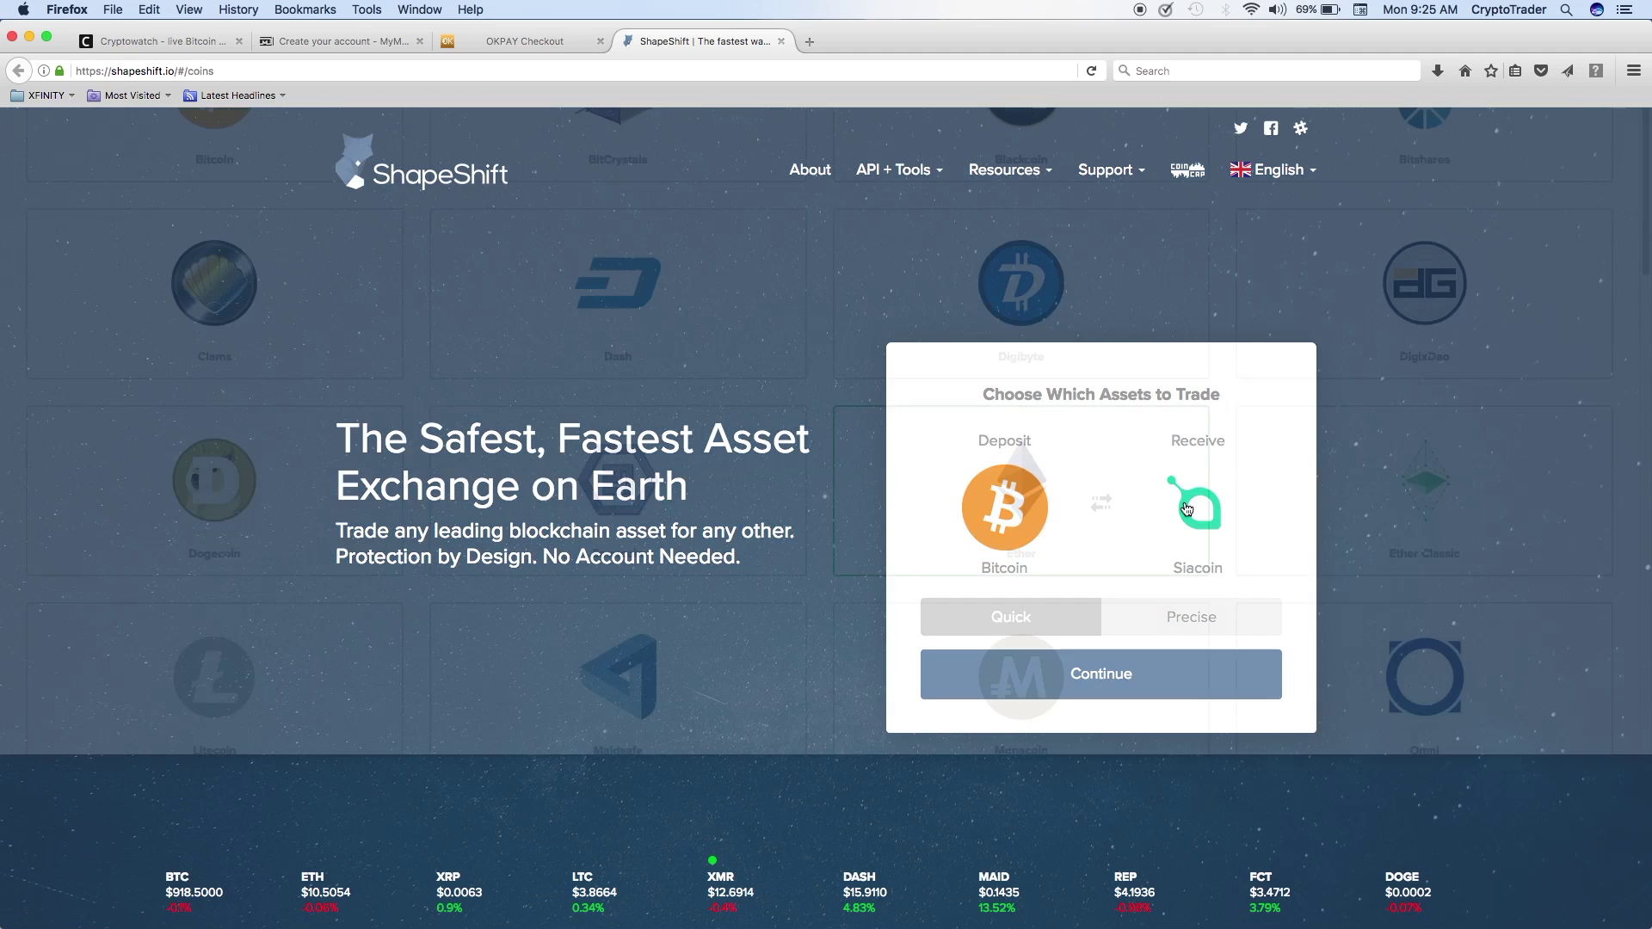
pyautogui.scroll(-5, 1160, 598)
pyautogui.scroll(-3, 1160, 598)
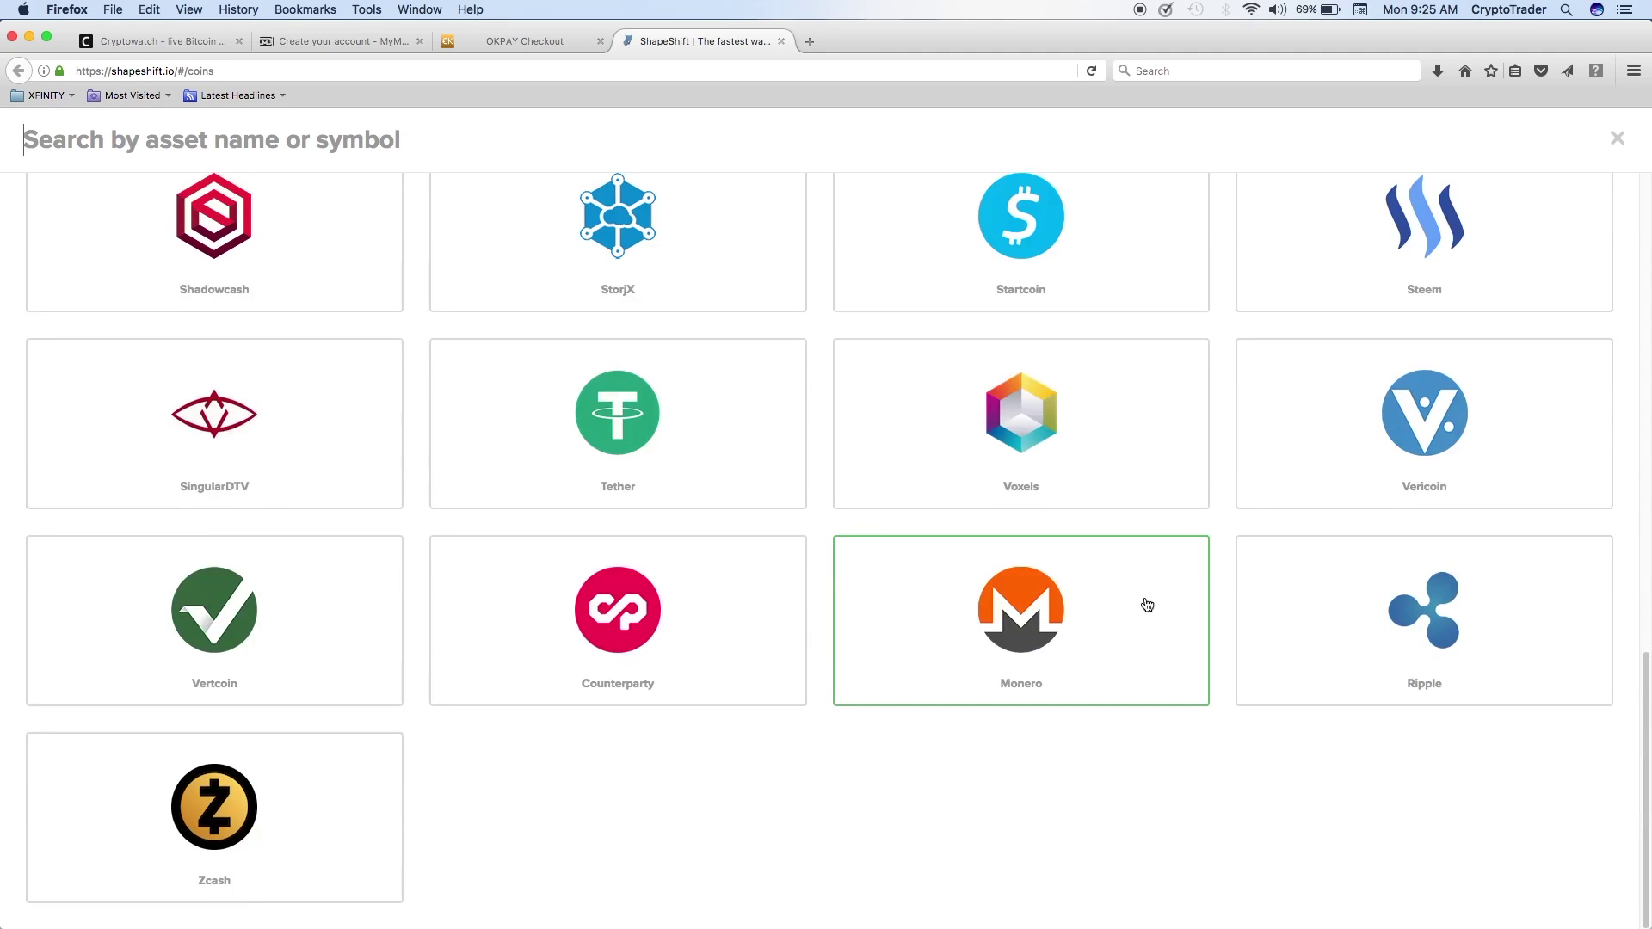
pyautogui.click(1055, 602)
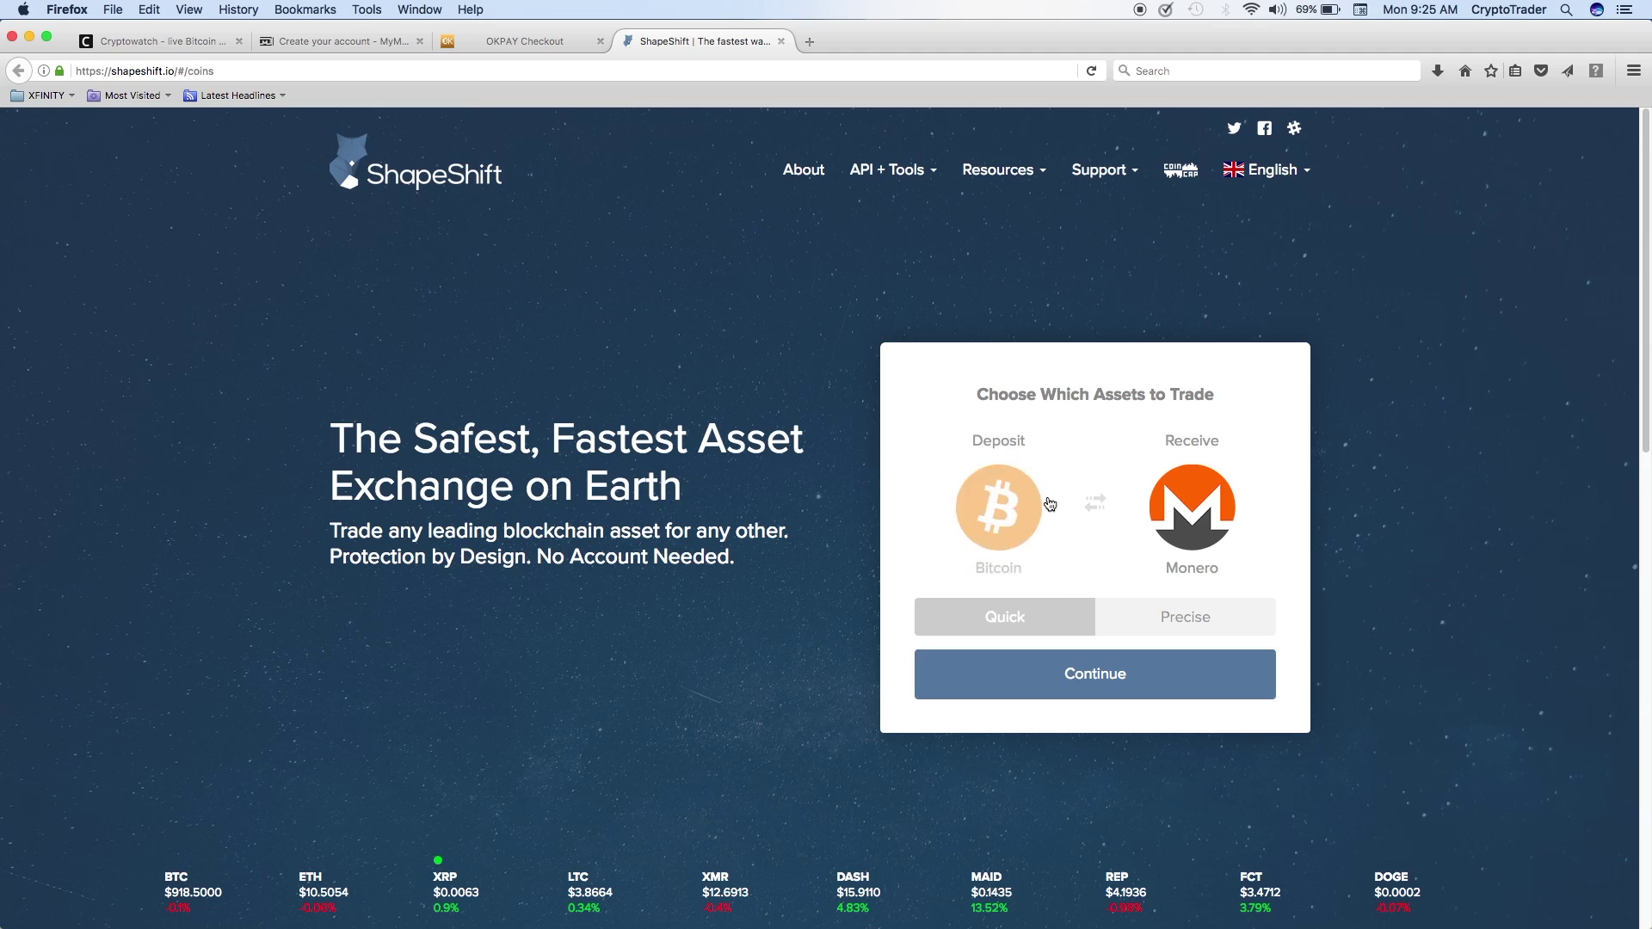
# Continue to the order form and paste the Monero destination address
pyautogui.click(1116, 682)
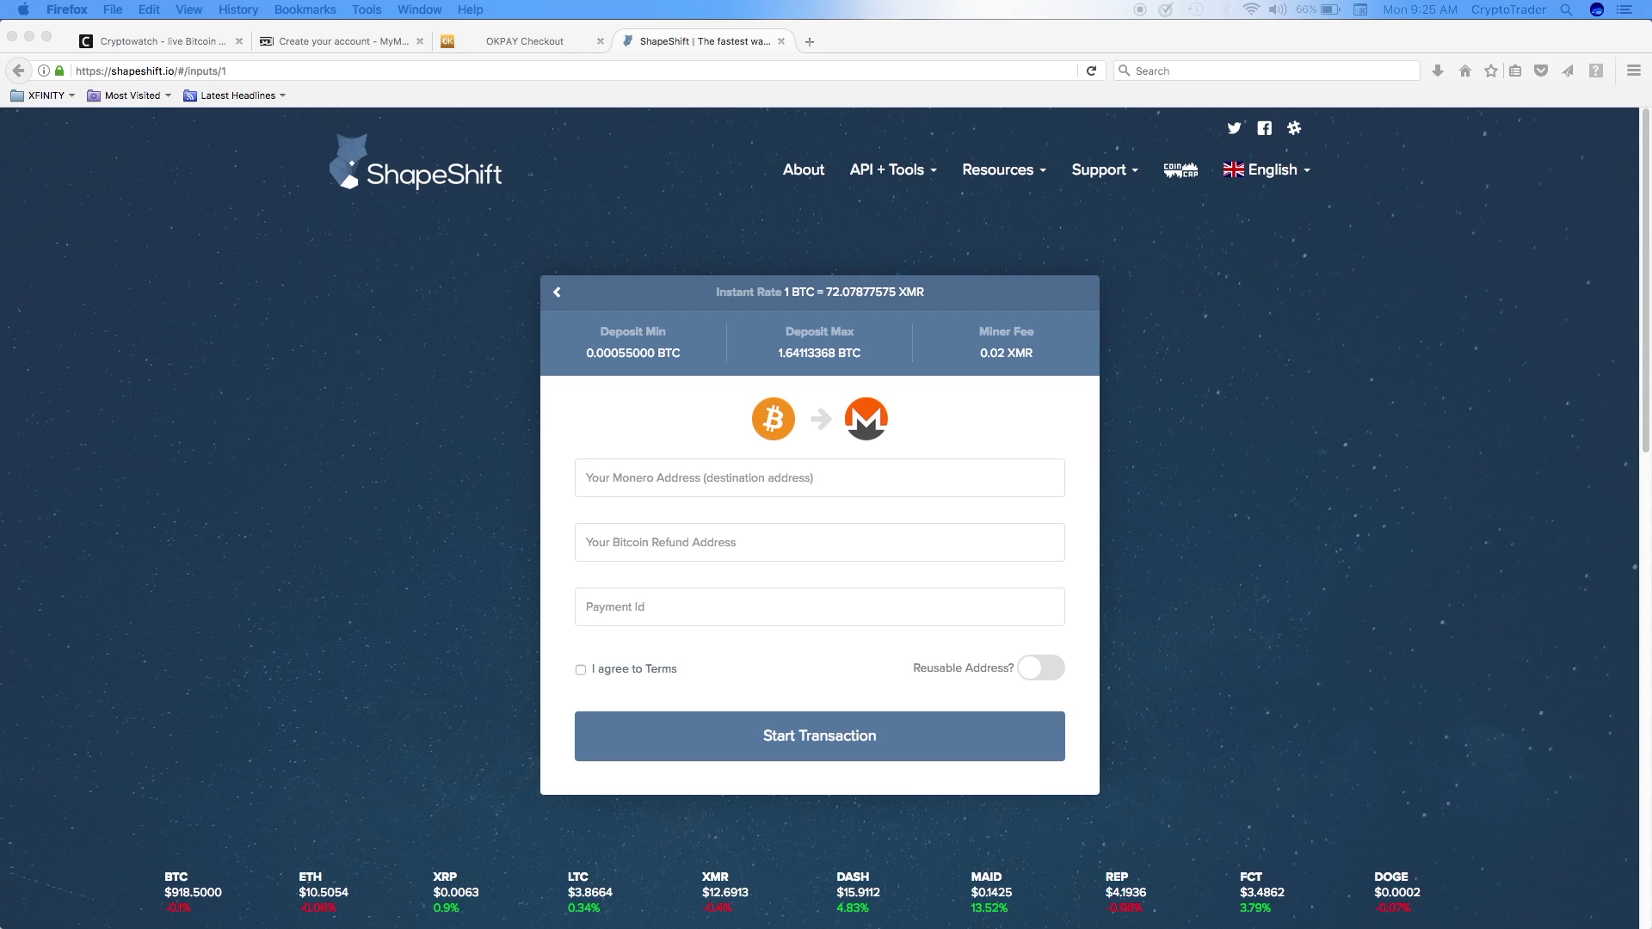
pyautogui.click(645, 475)
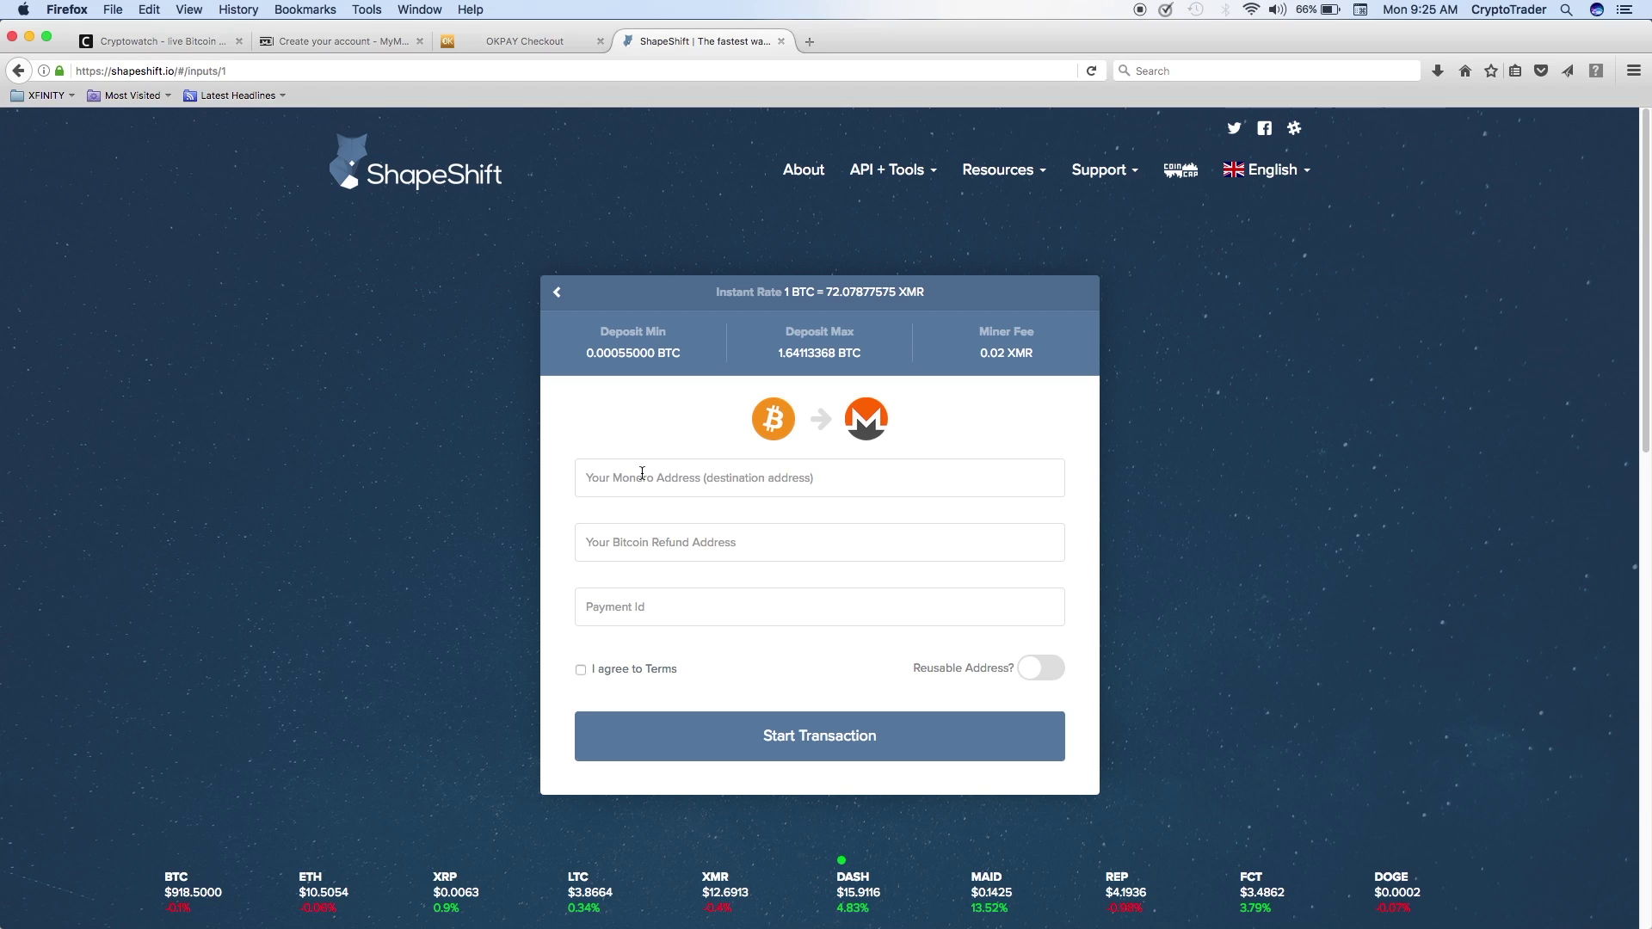
pyautogui.rightClick(613, 469)
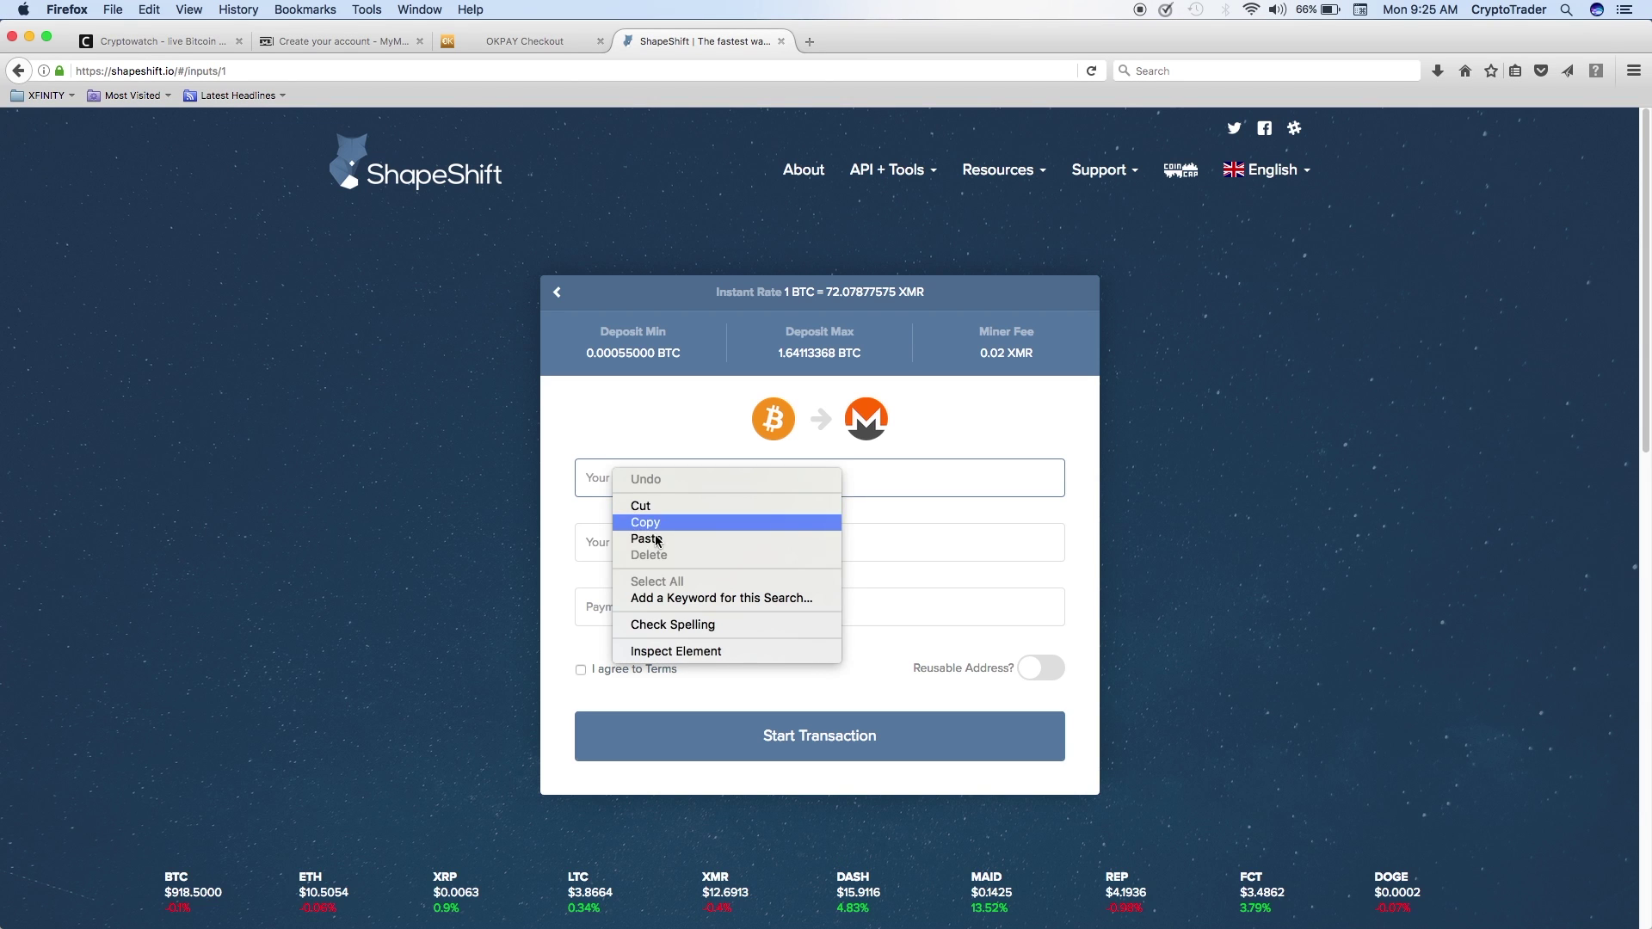
pyautogui.click(658, 540)
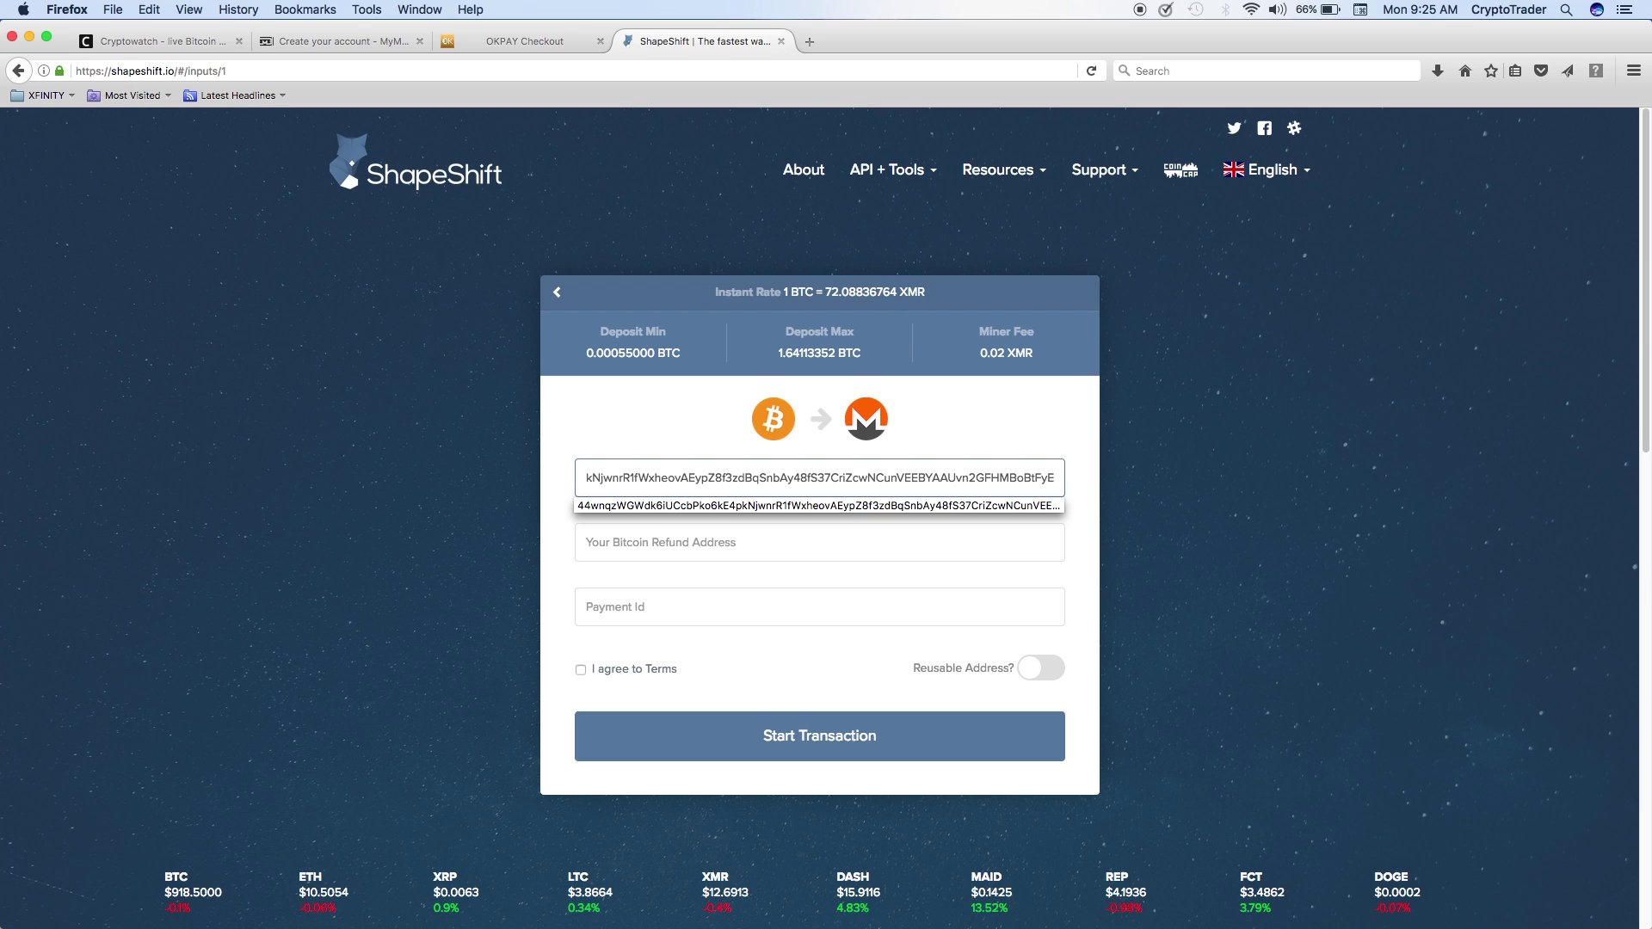
# Paste the Bitcoin refund address, accept the terms, and start the BTC-to-XMR exchange
pyautogui.press('super+Tab')
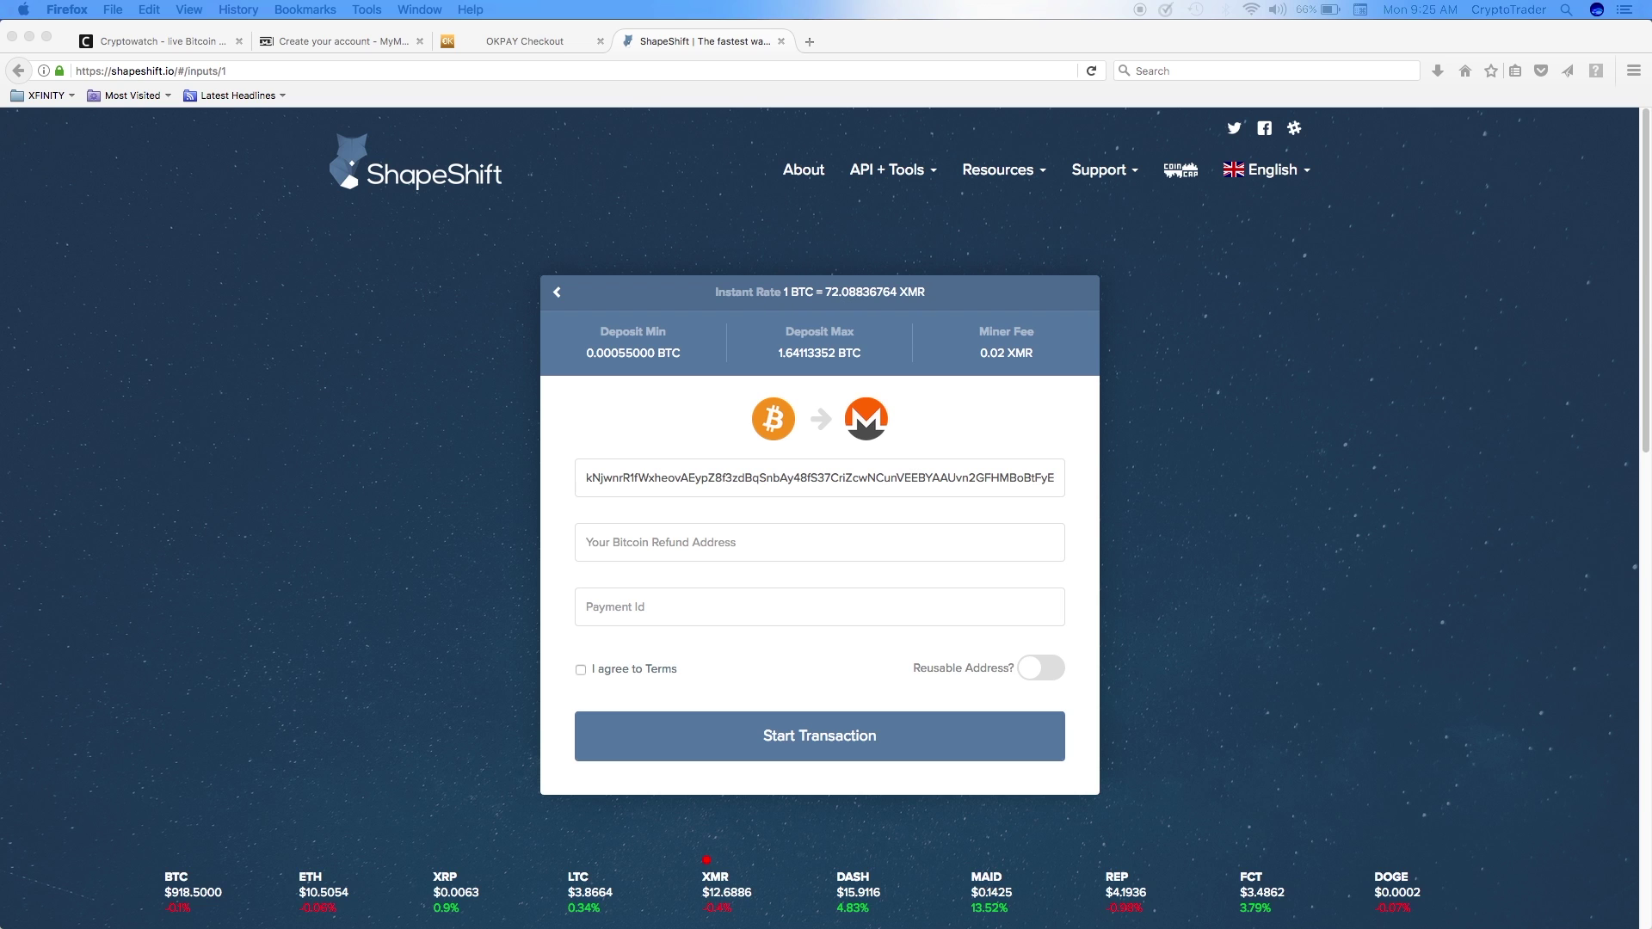
pyautogui.click(599, 540)
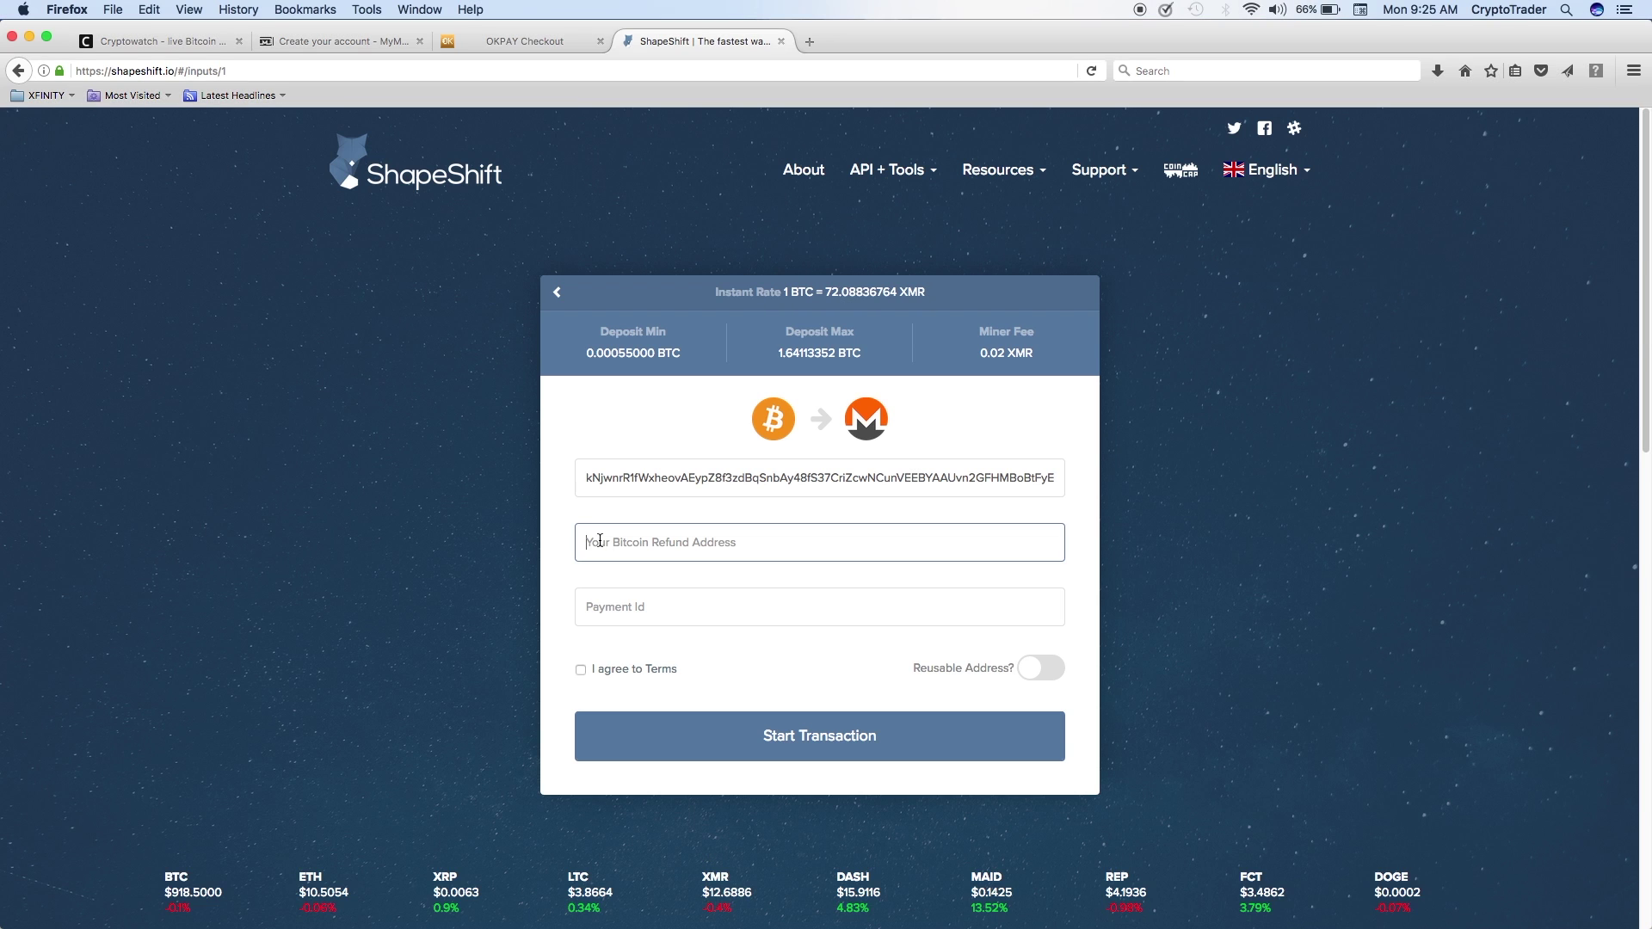
pyautogui.rightClick(599, 540)
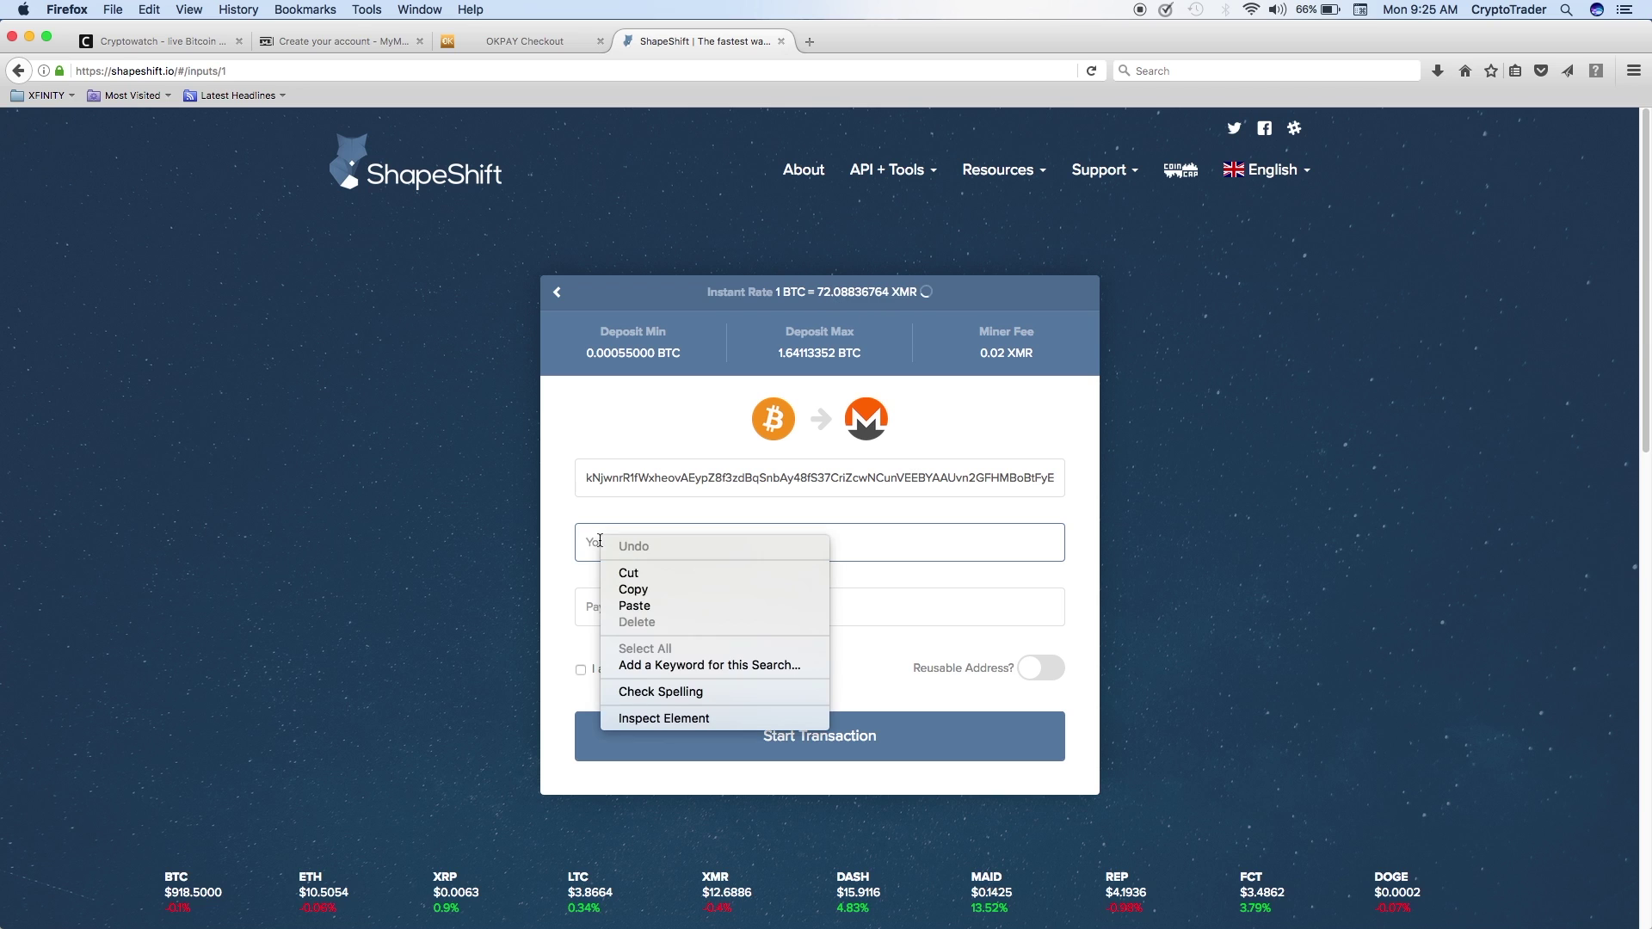
pyautogui.click(641, 605)
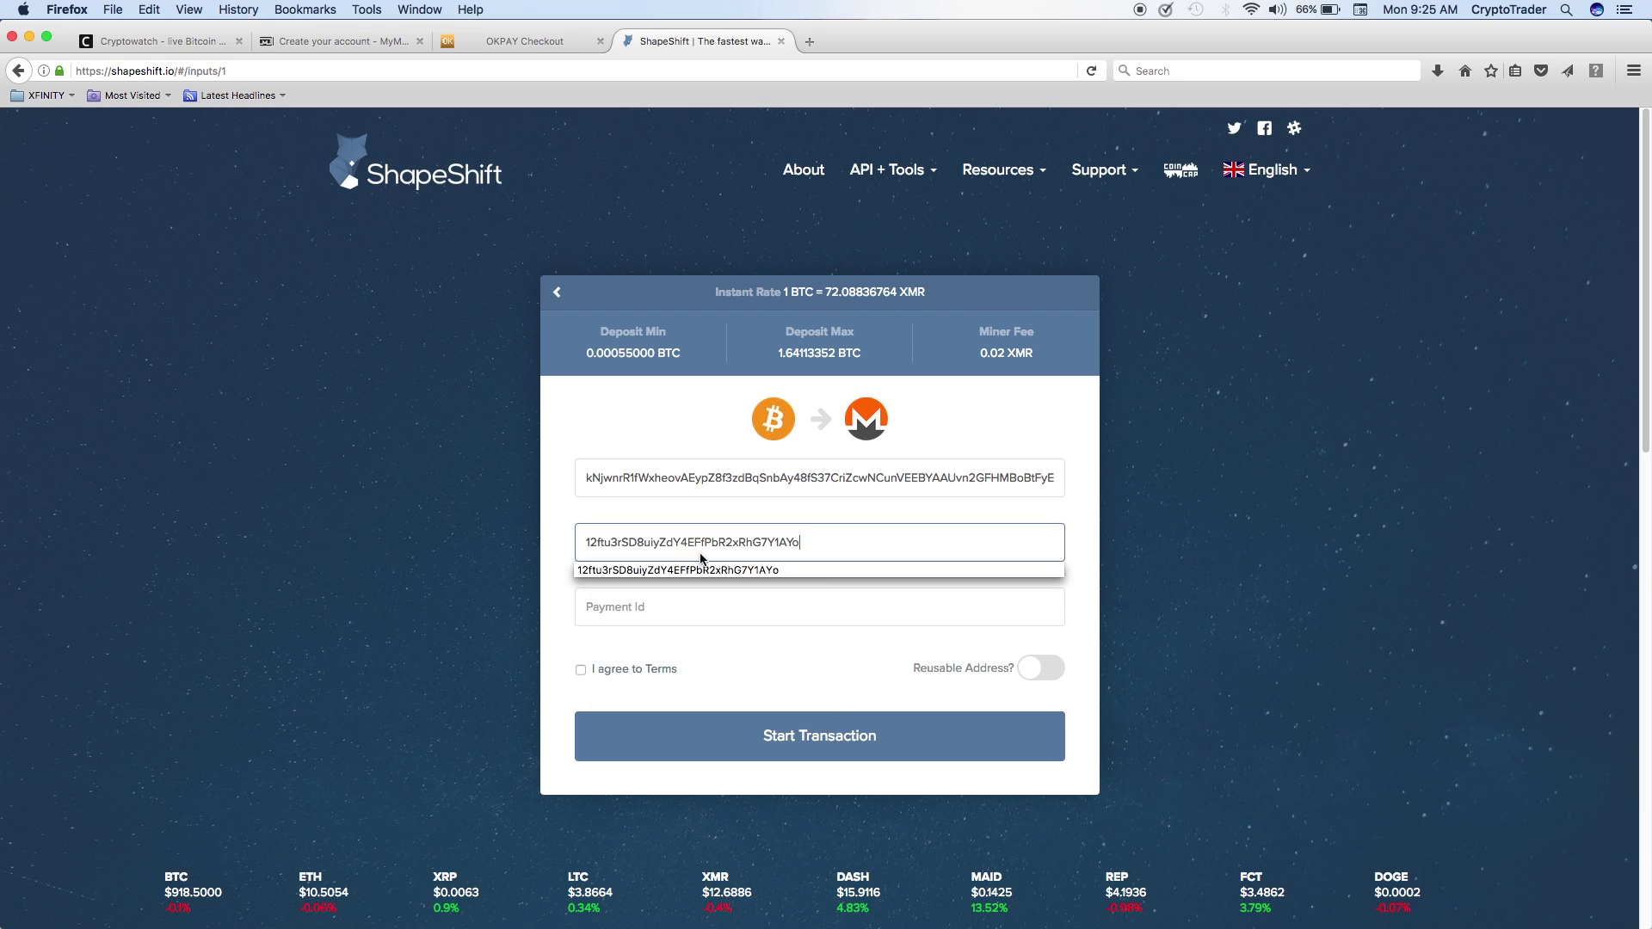
pyautogui.click(1085, 479)
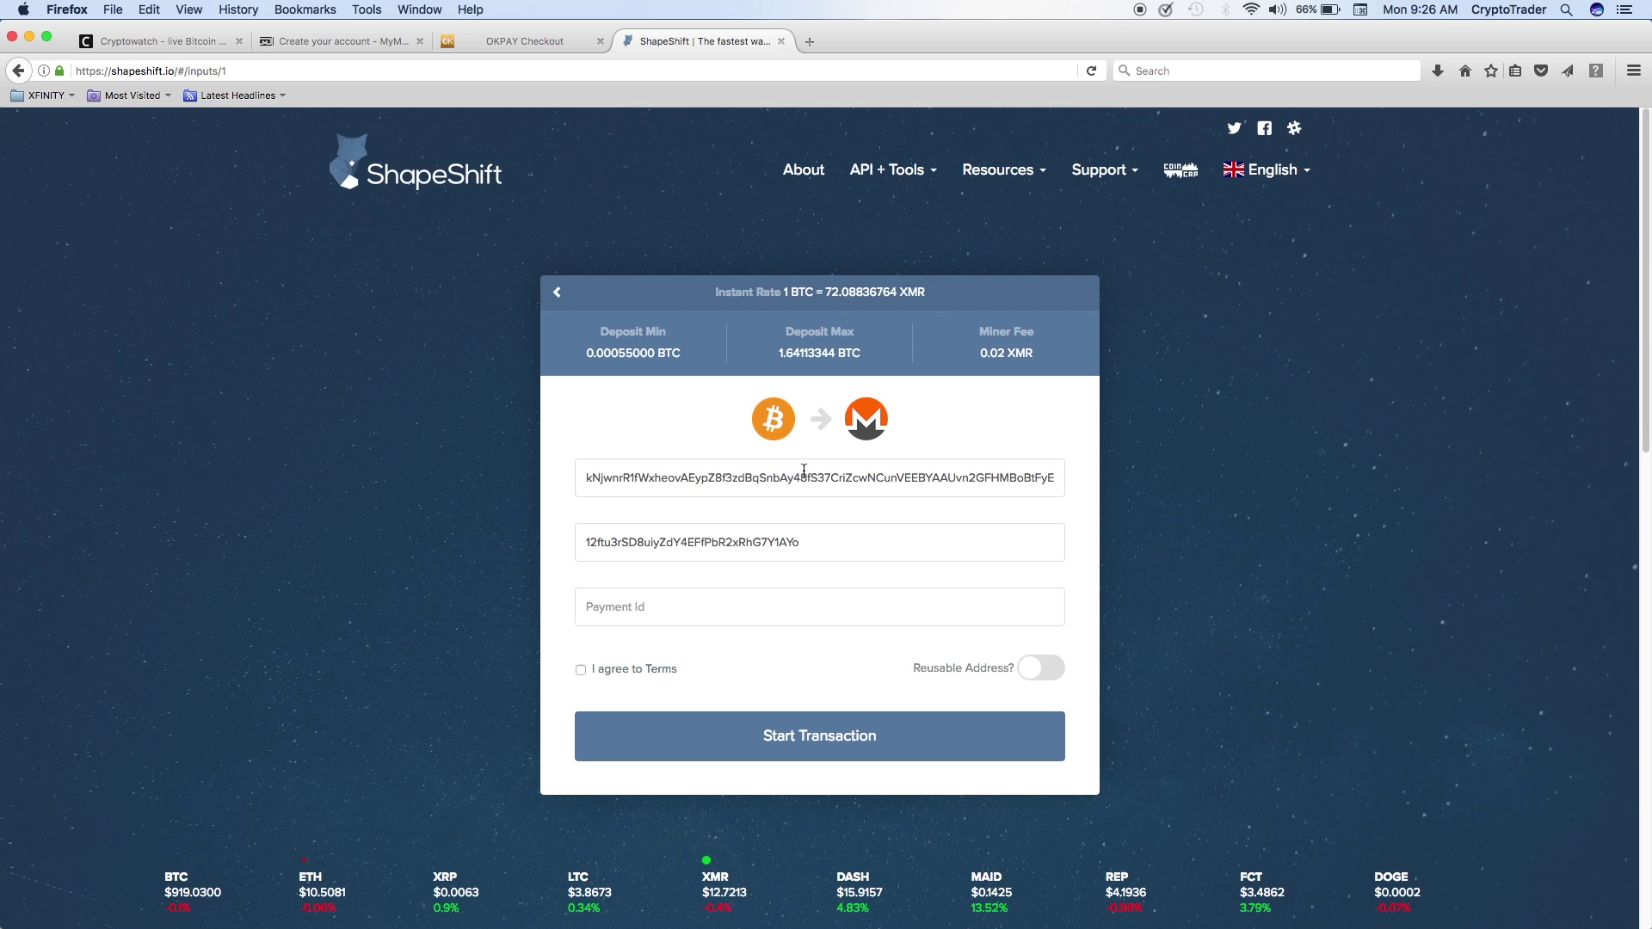
pyautogui.click(581, 669)
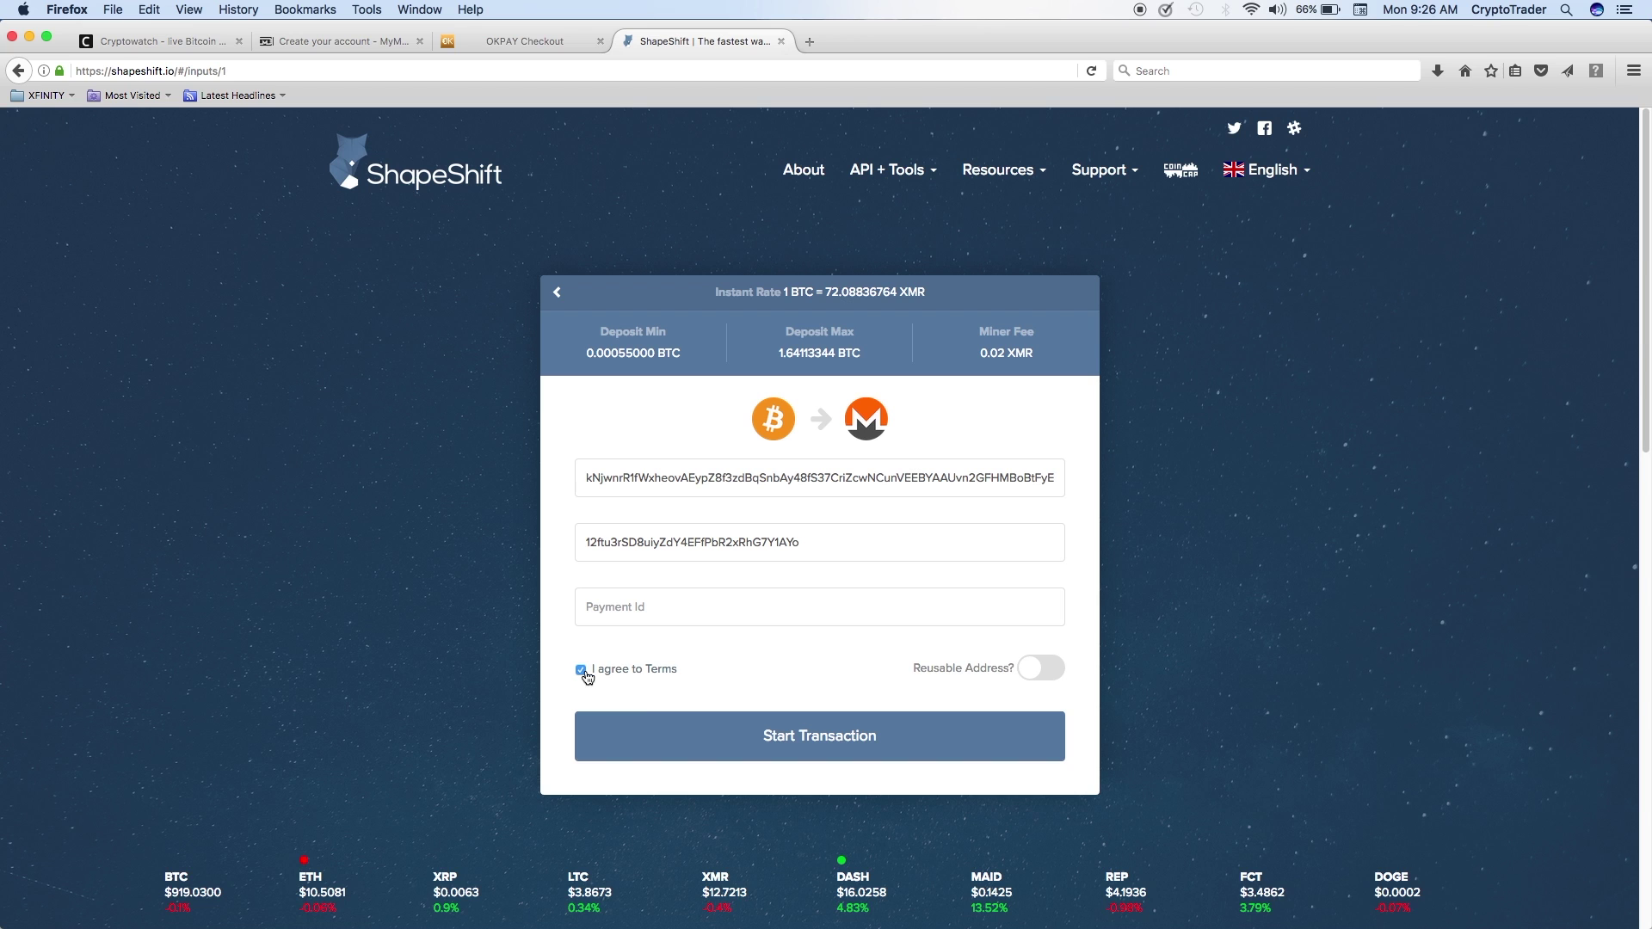
pyautogui.click(827, 744)
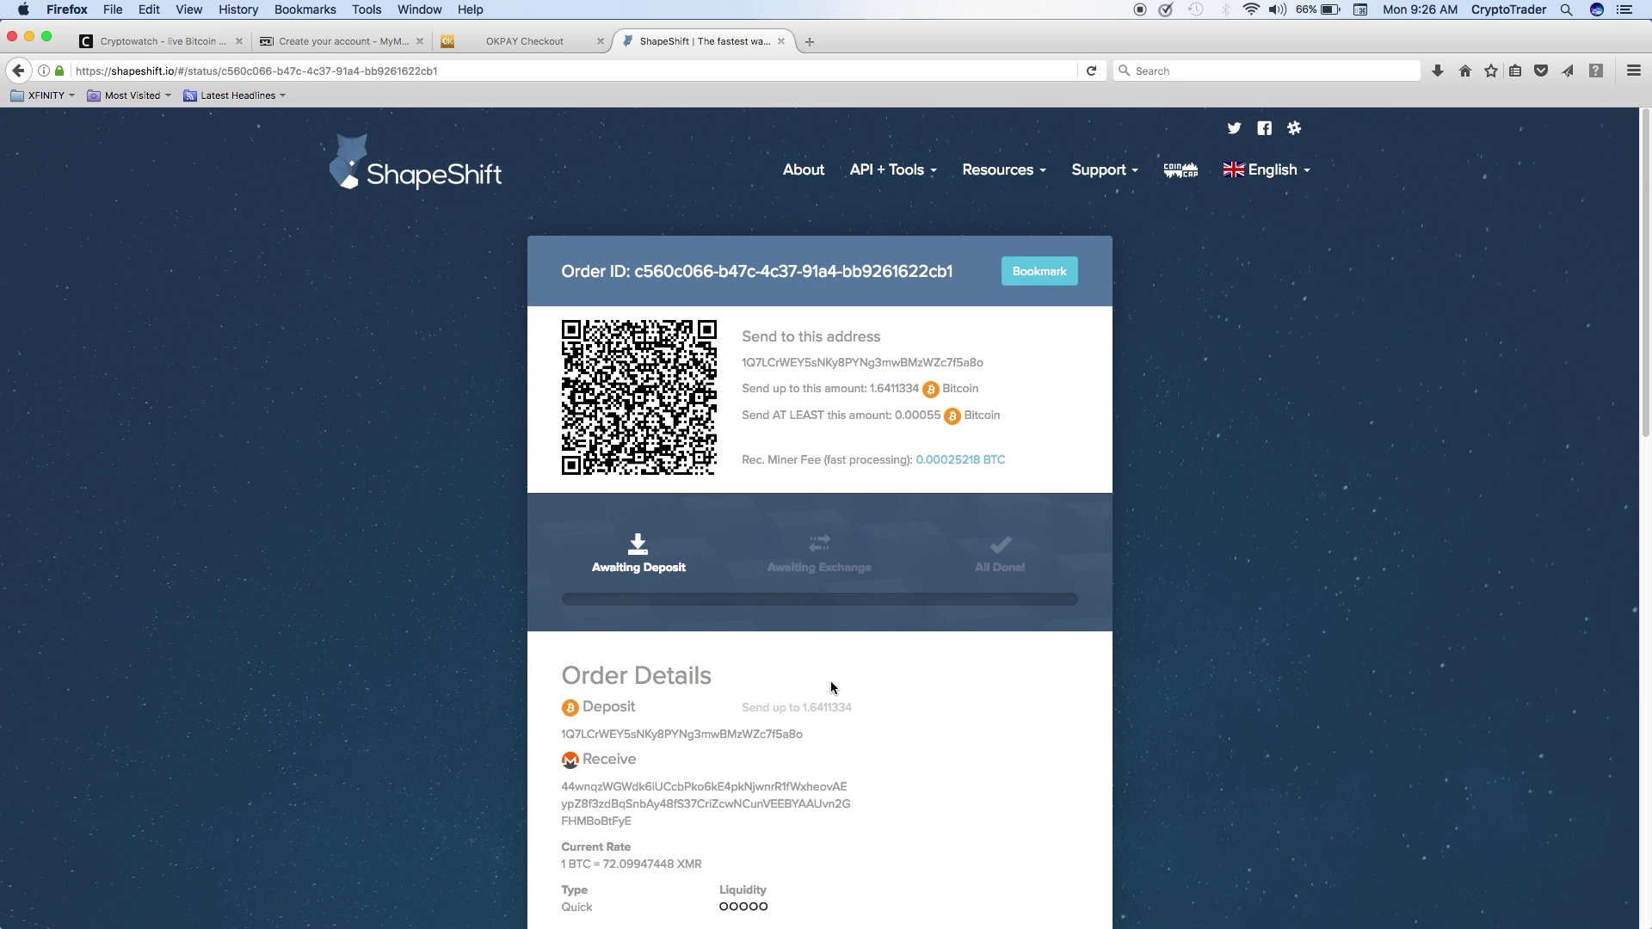
# Select the Bitcoin deposit address and review the Awaiting Deposit order details
pyautogui.moveTo(741, 364); pyautogui.dragTo(987, 363)
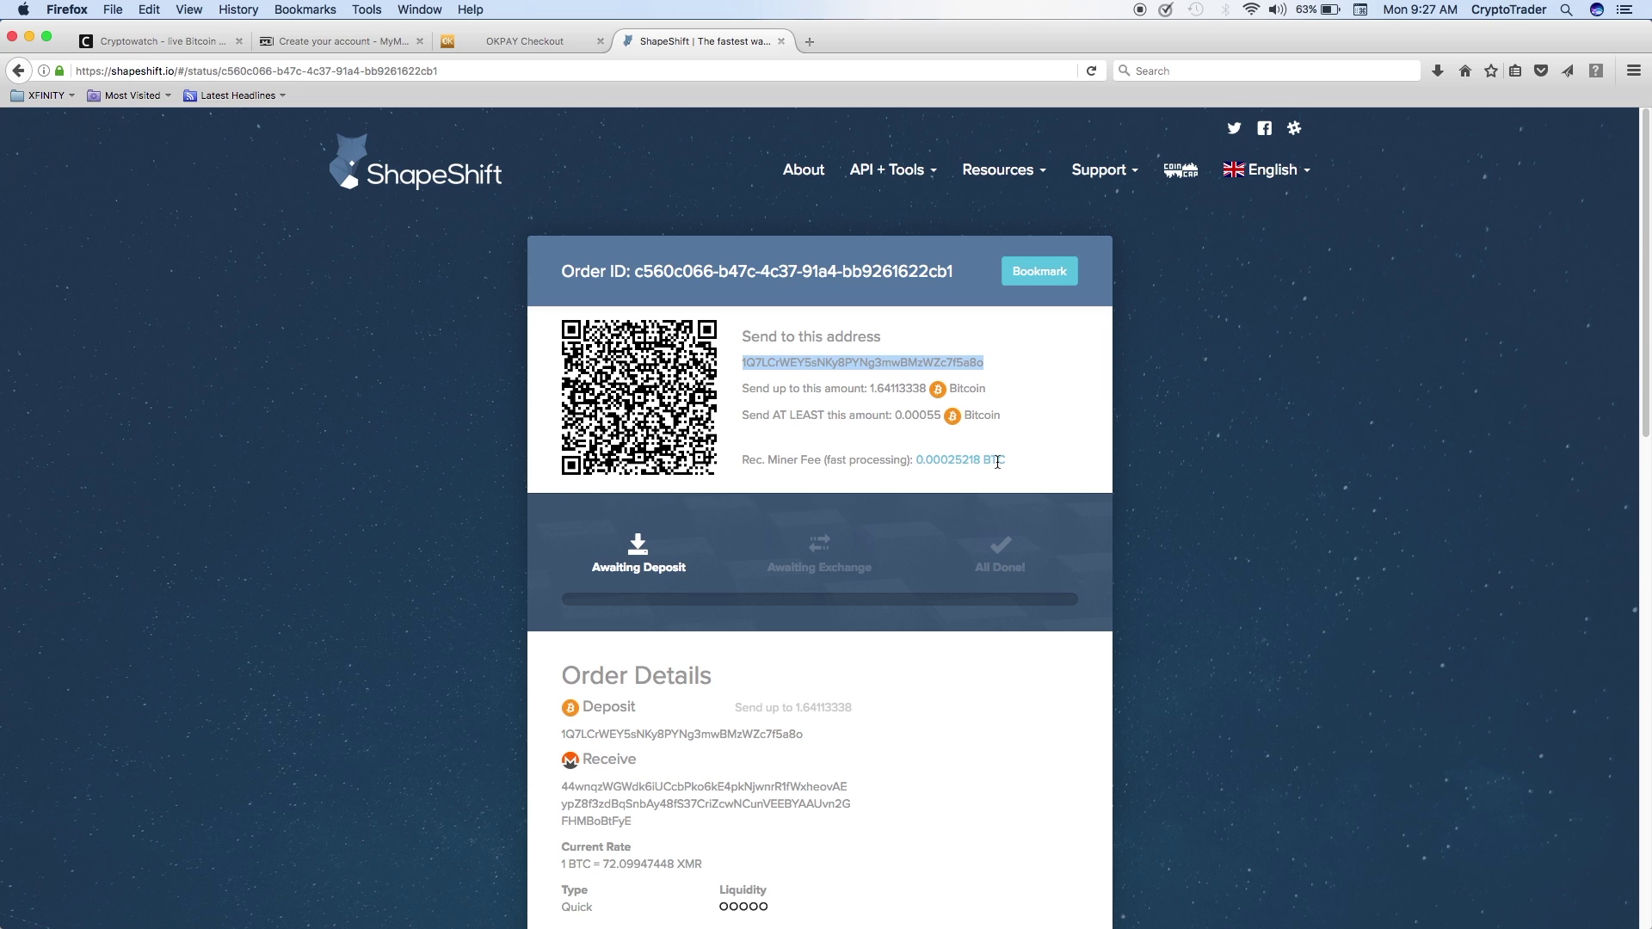
pyautogui.scroll(-2, 977, 710)
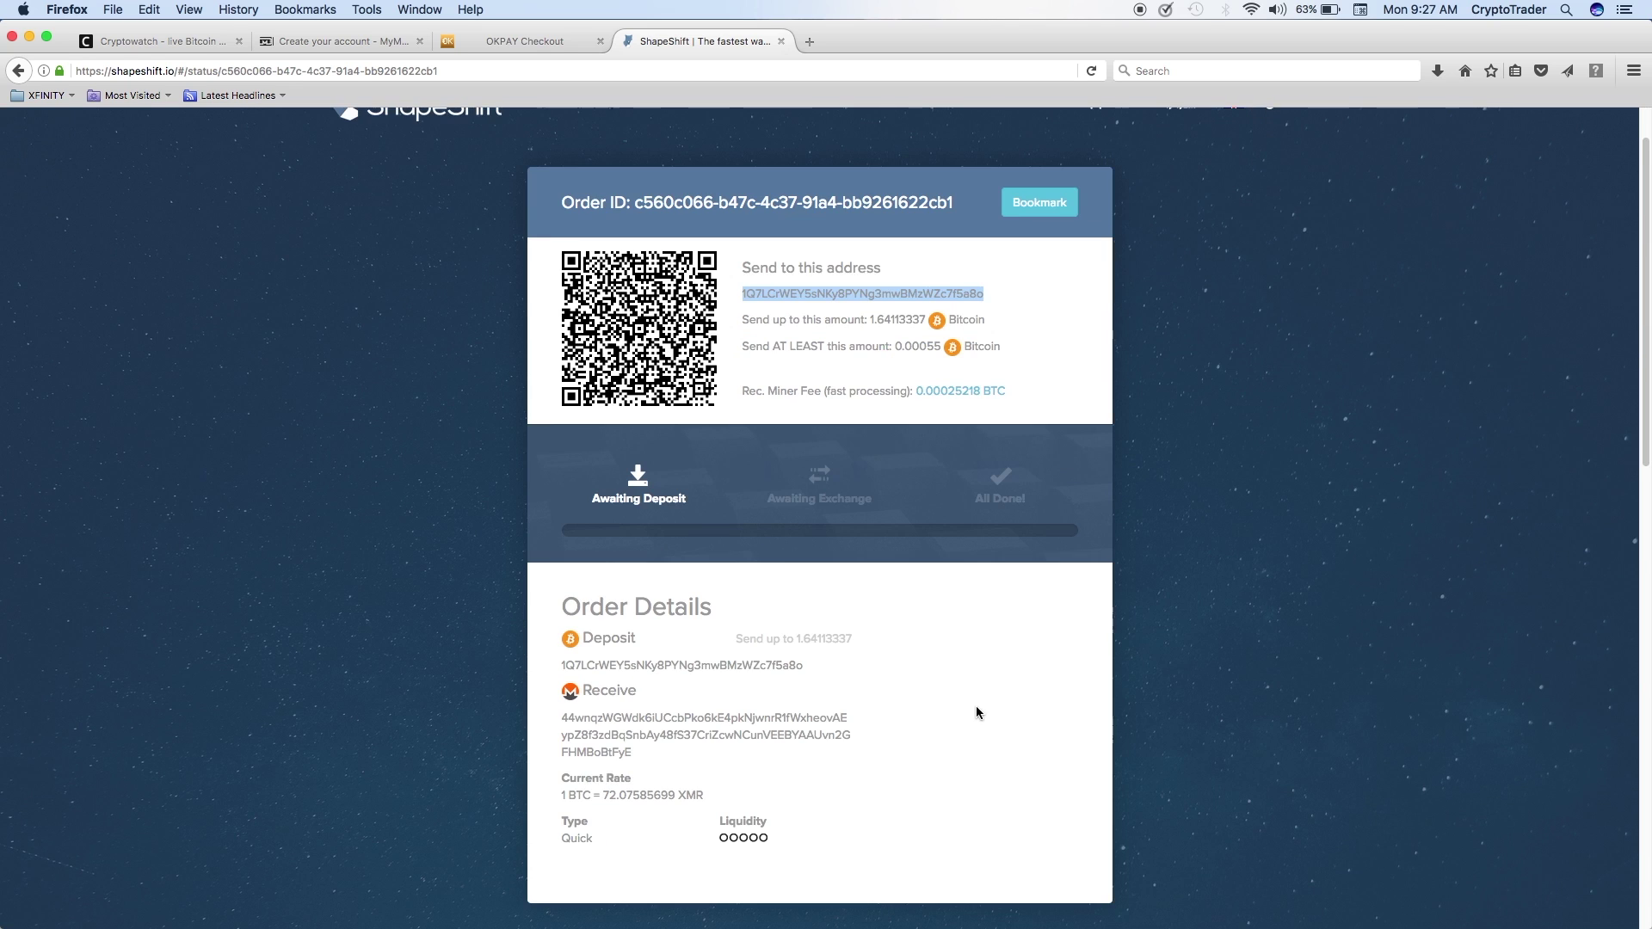
pyautogui.scroll(-1, 976, 713)
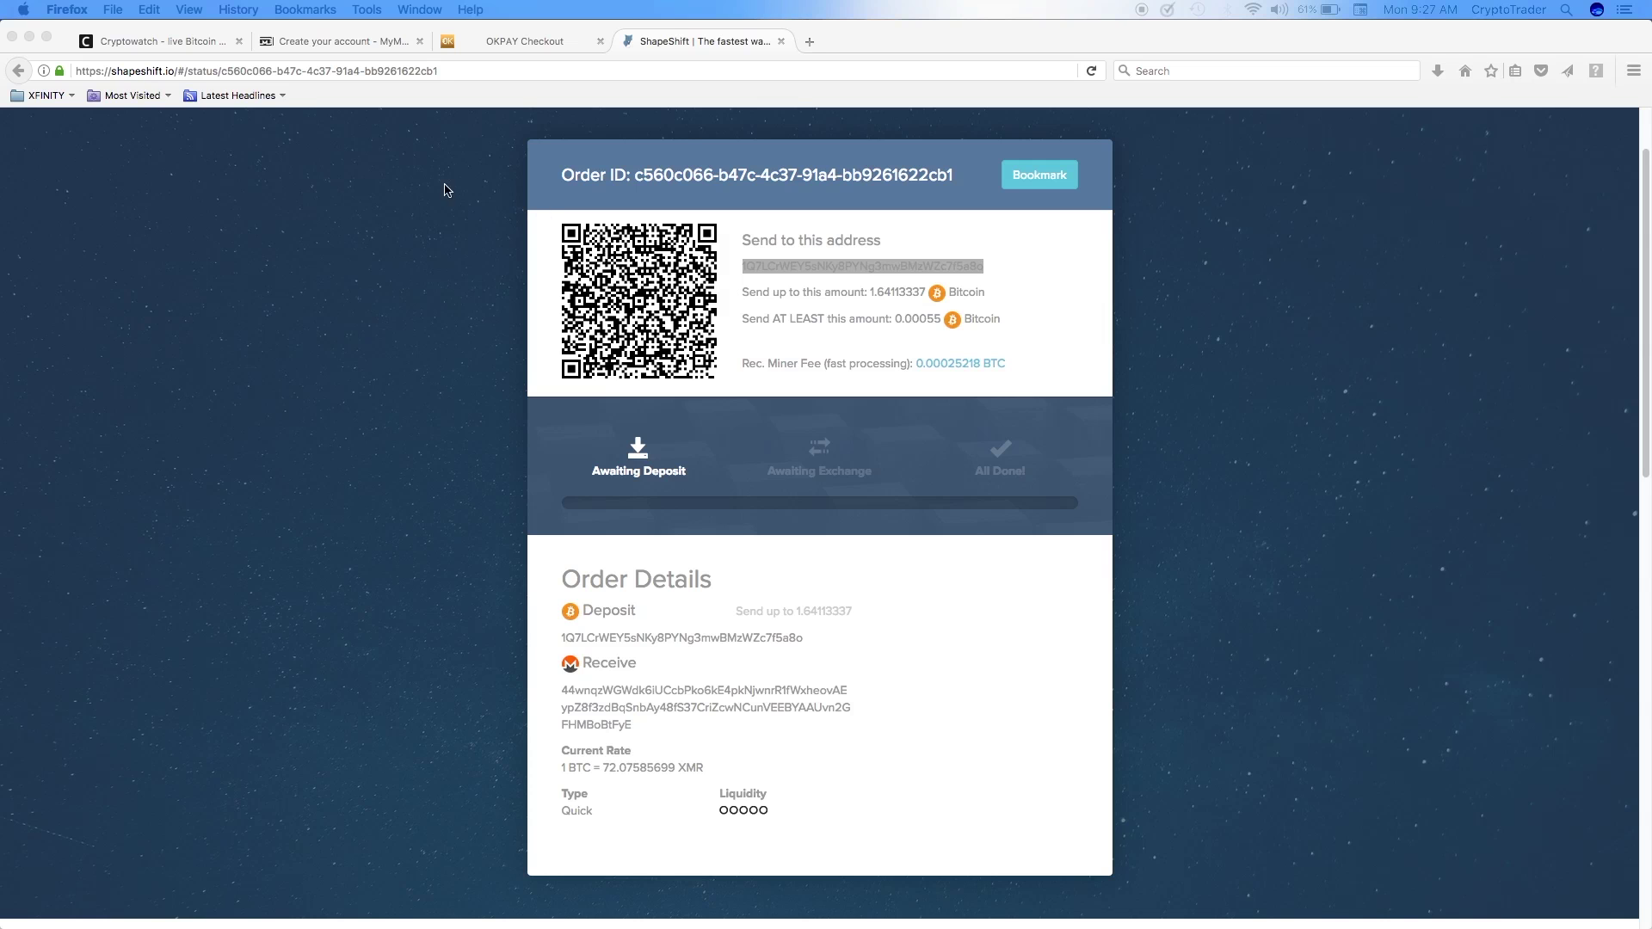
# Open the Kraken XMR/USD chart, priced at 12.79, from the Cryptowatch dashboard
pyautogui.click(186, 45)
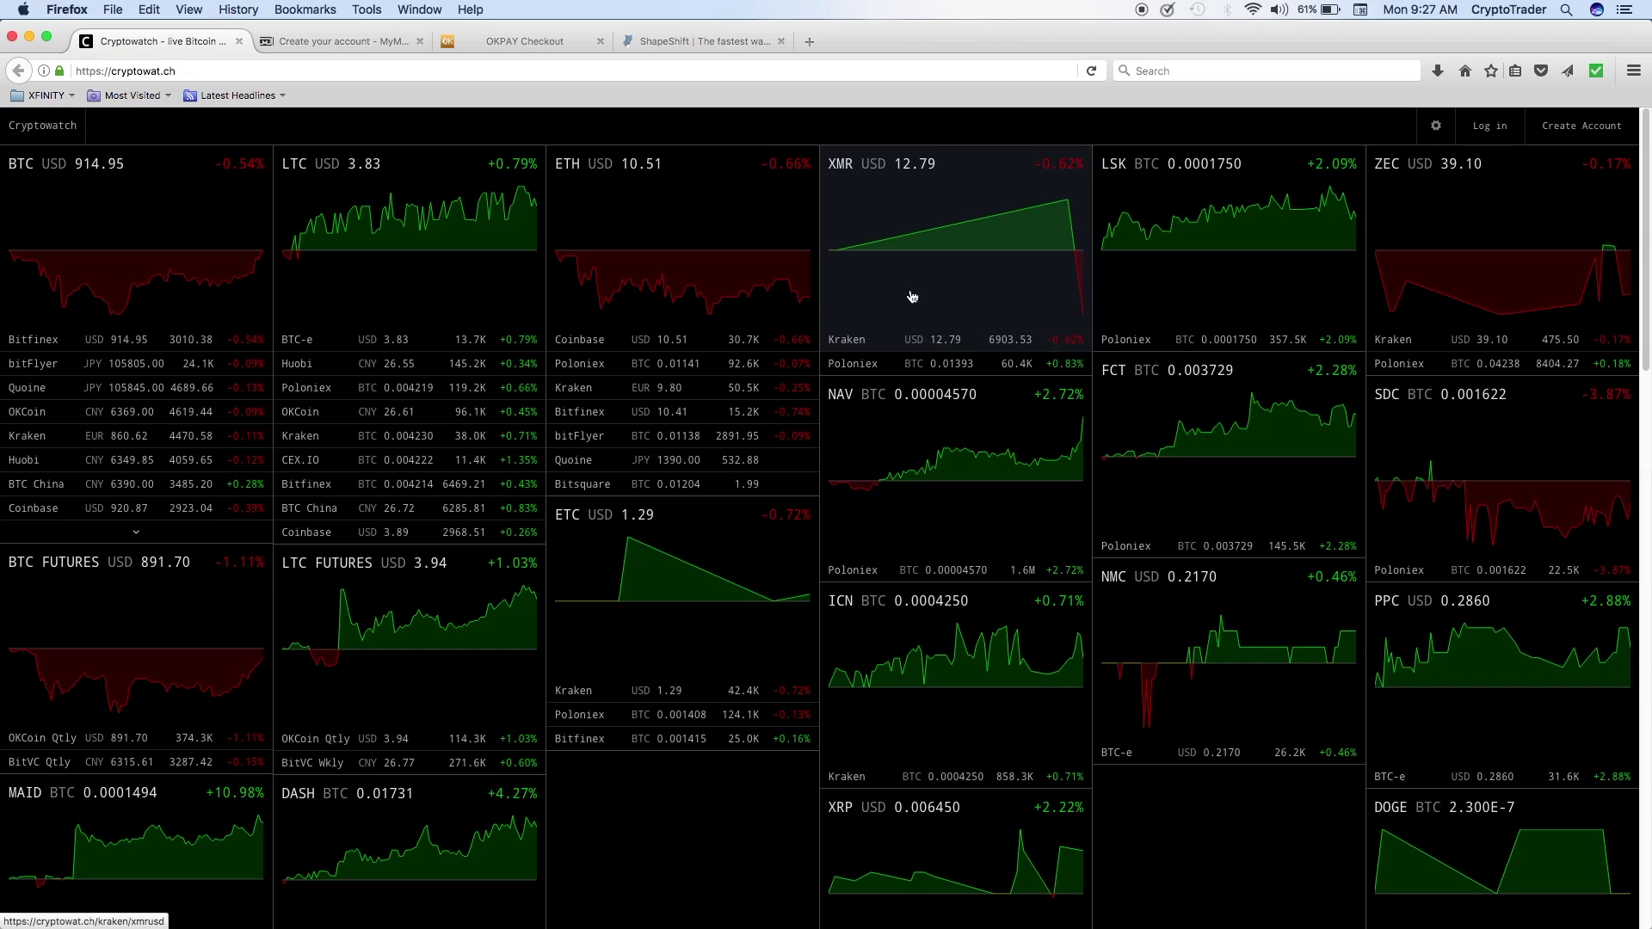
pyautogui.click(918, 343)
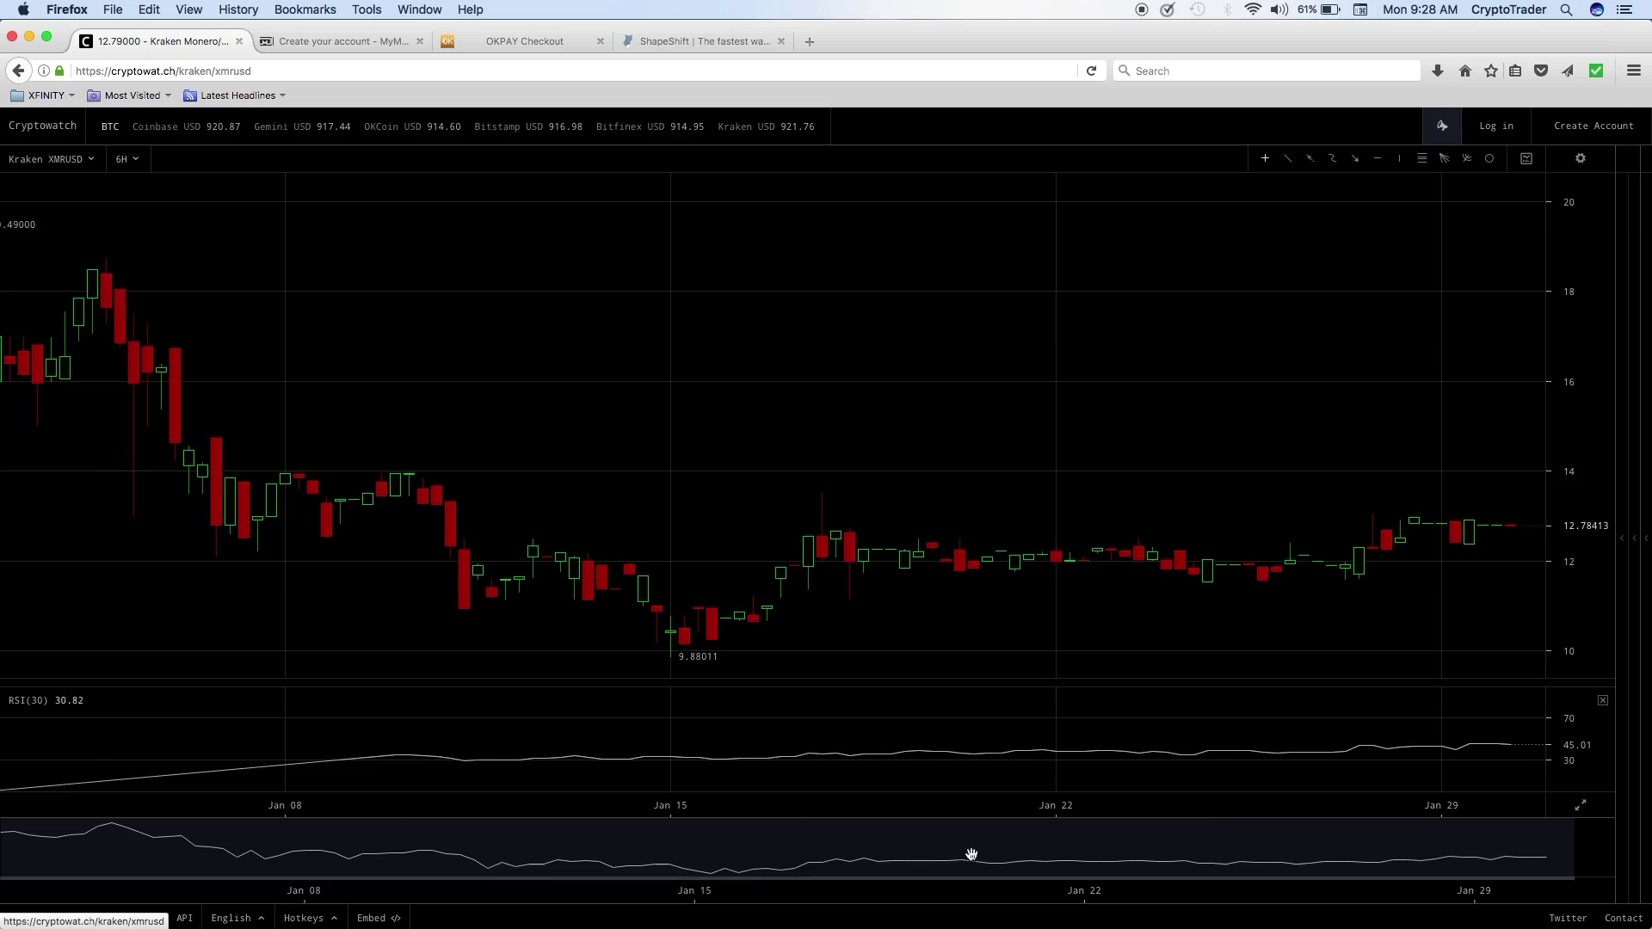
# Switch the Kraken XMR/USD chart from 6H to 12H candles and zoom in
pyautogui.hscroll(-2, 970, 856)
pyautogui.click(125, 158)
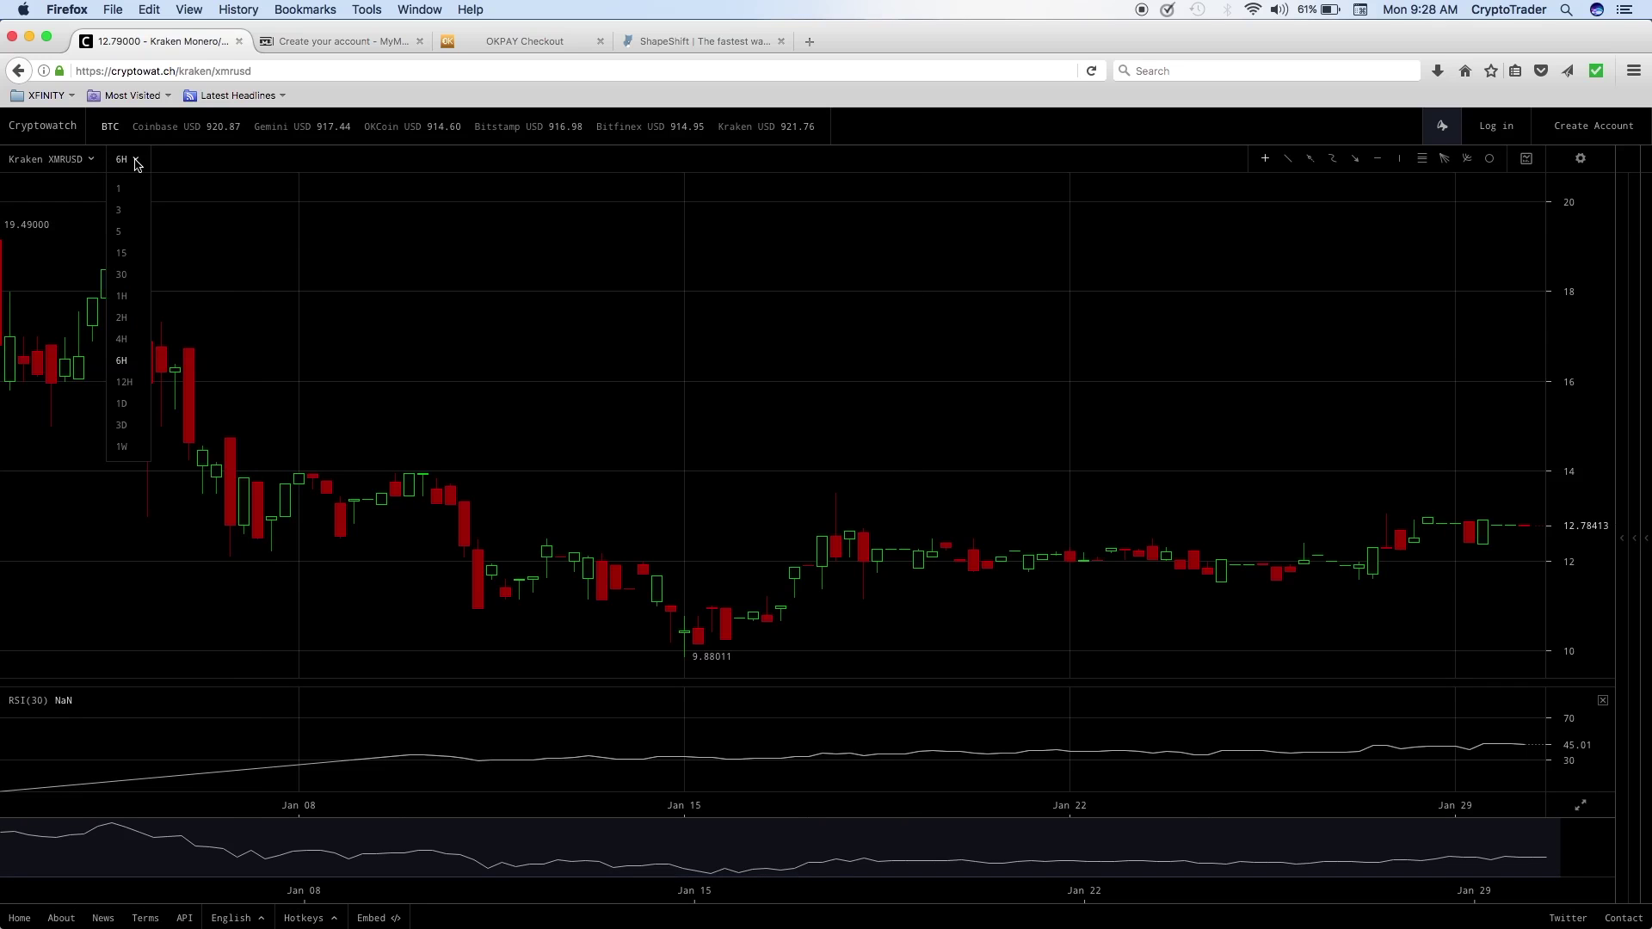
pyautogui.click(125, 384)
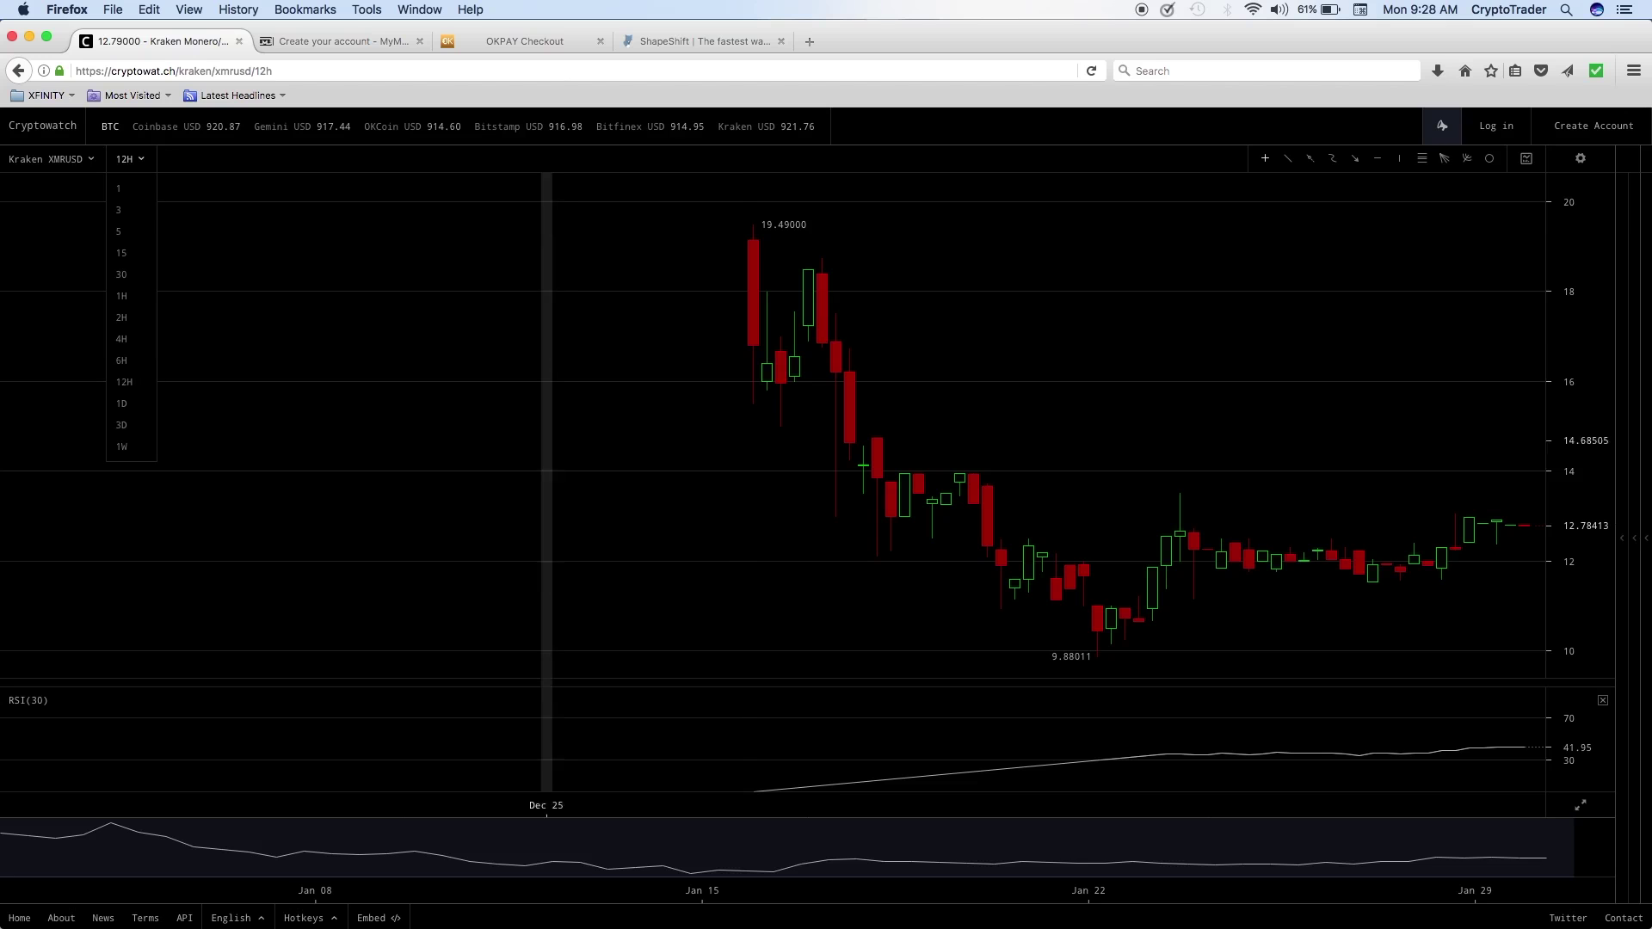
pyautogui.scroll(1, 740, 430)
pyautogui.scroll(2, 750, 430)
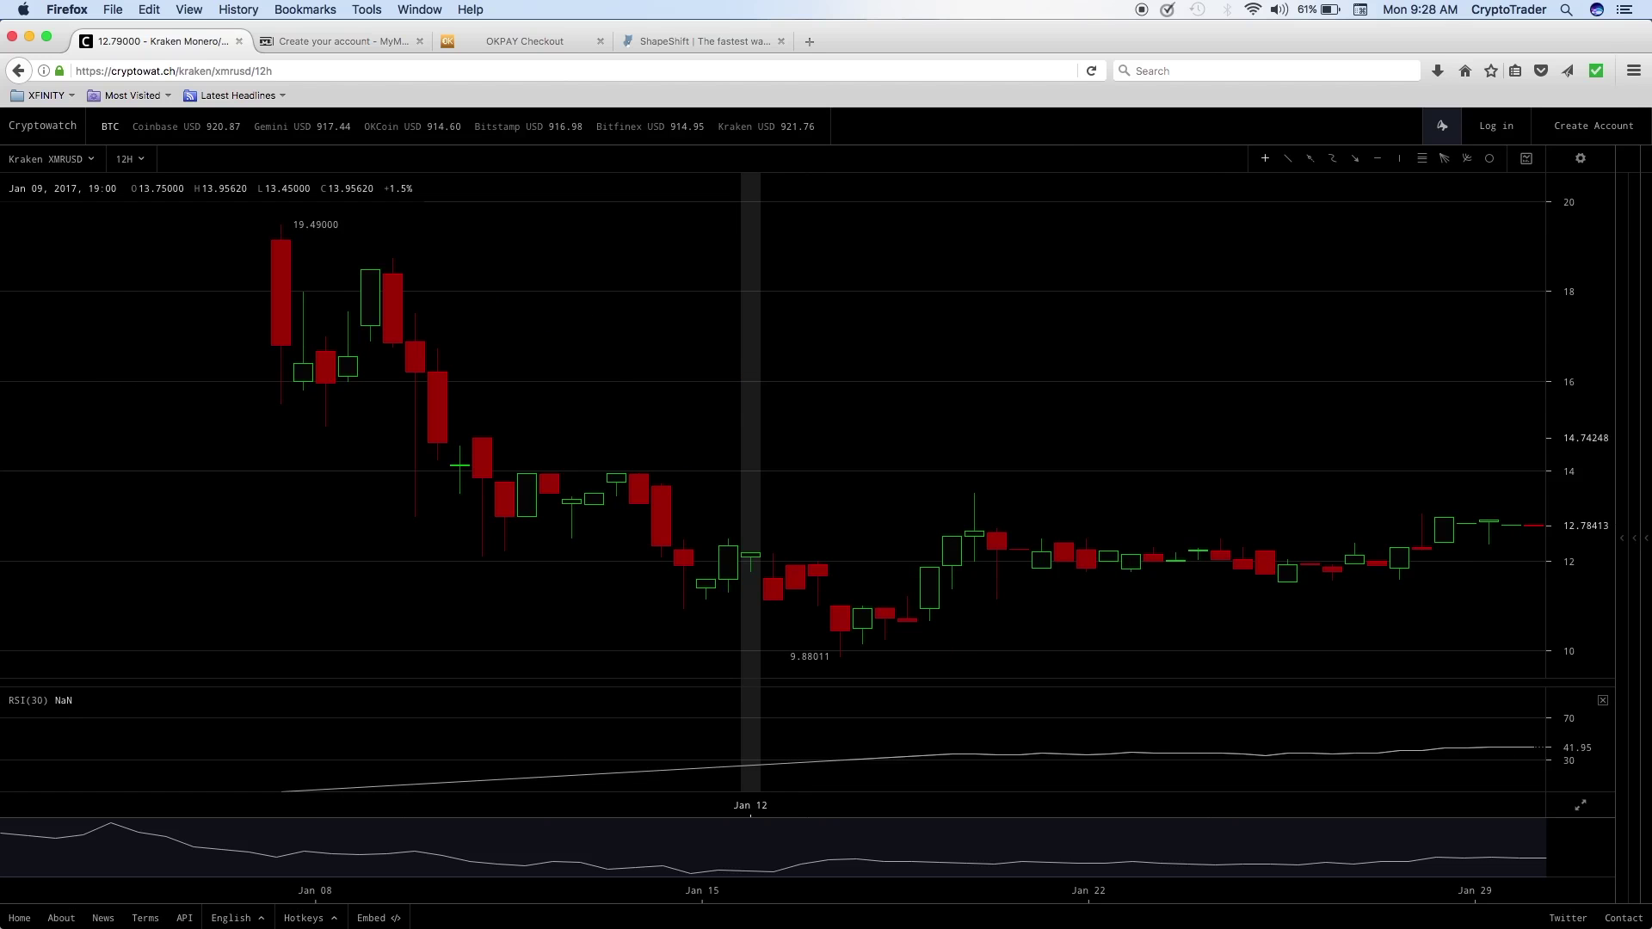
pyautogui.scroll(2, 751, 430)
pyautogui.scroll(1, 757, 430)
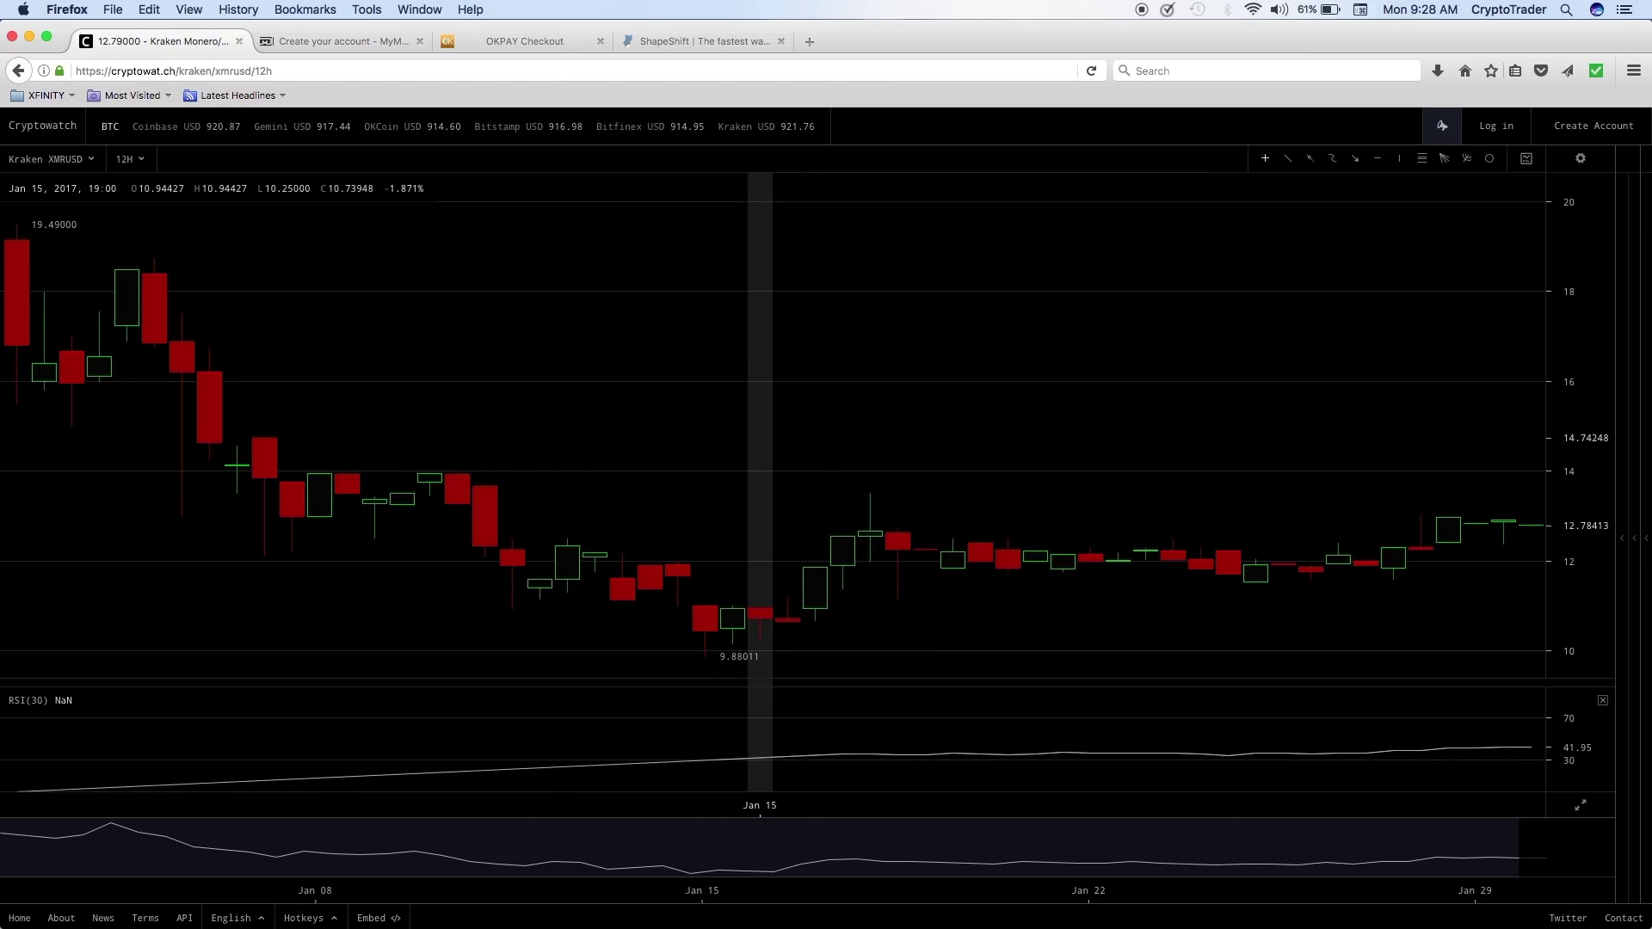